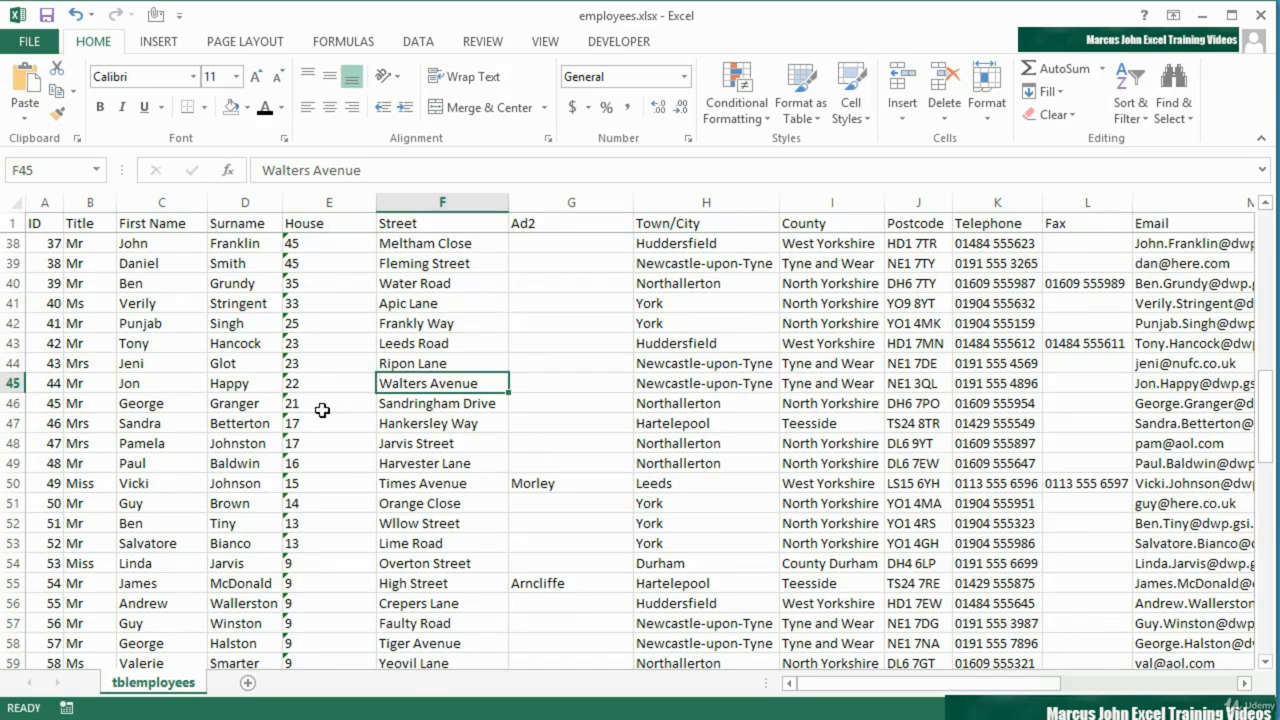
Save the sheet's current display as a custom view named Whole View, including print settings and hidden rows, columns and filter settings
click(545, 44)
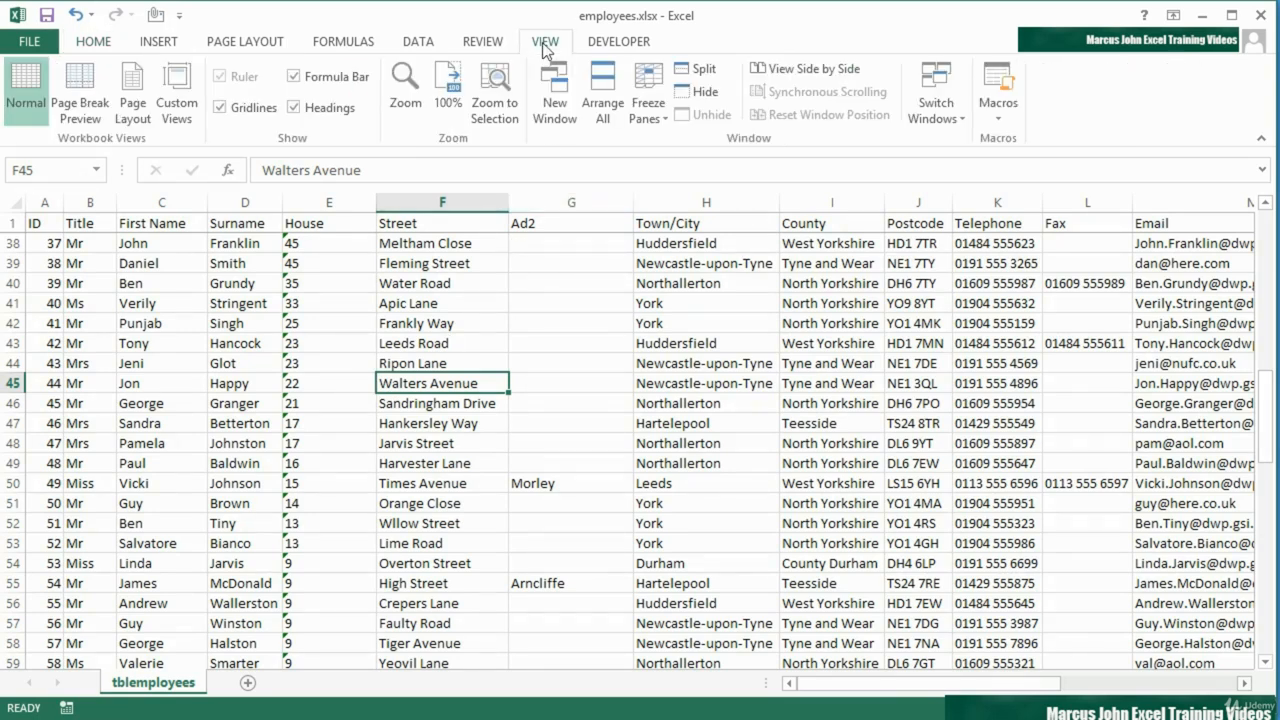
click(179, 106)
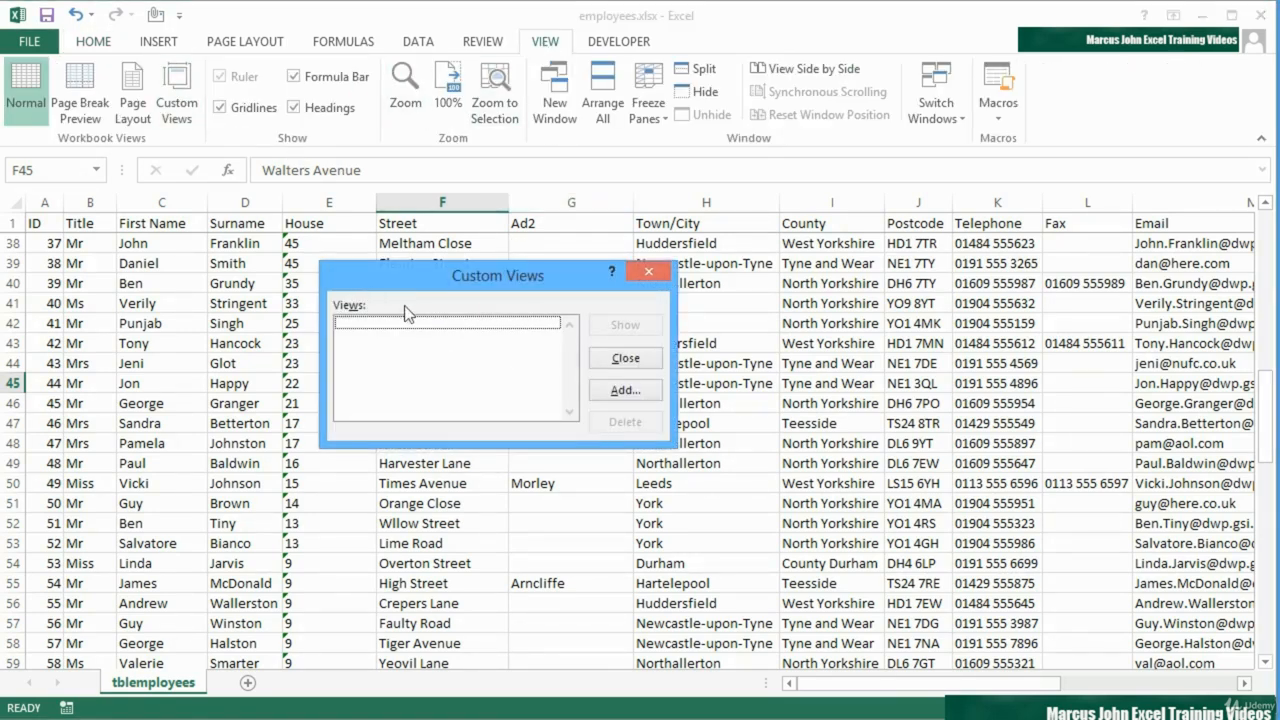
click(634, 392)
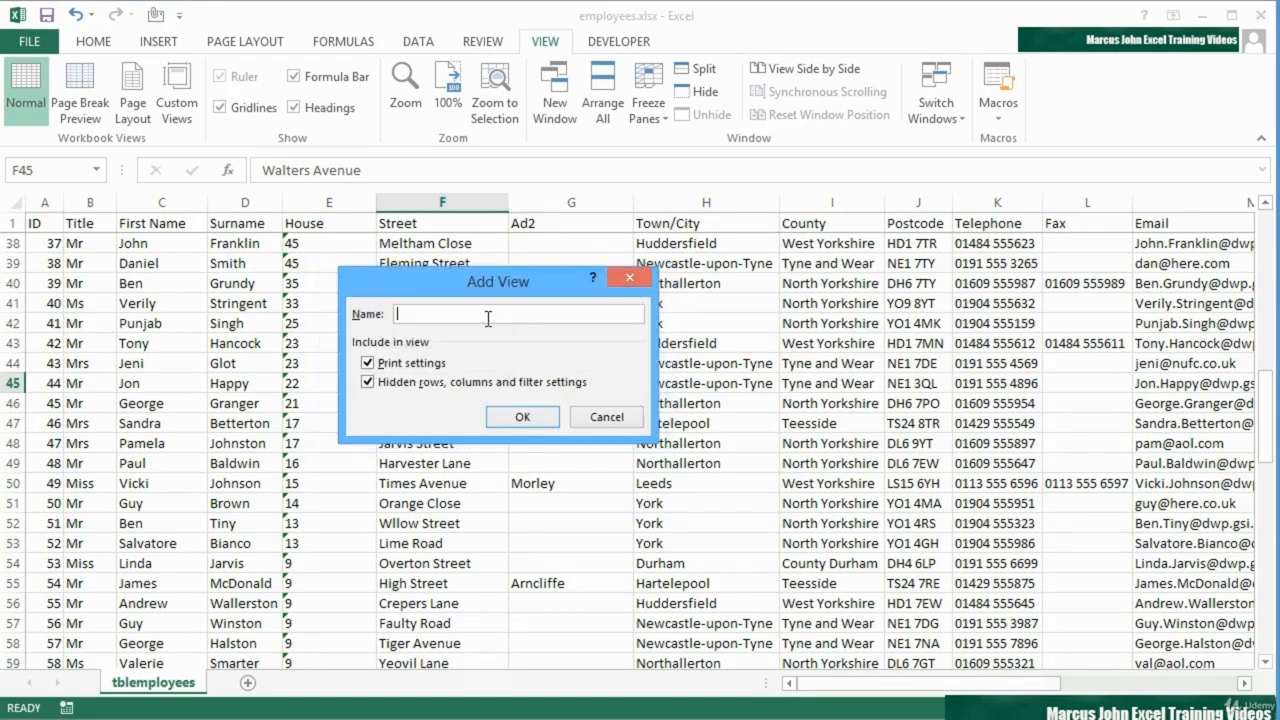
text(Whole View)
click(522, 416)
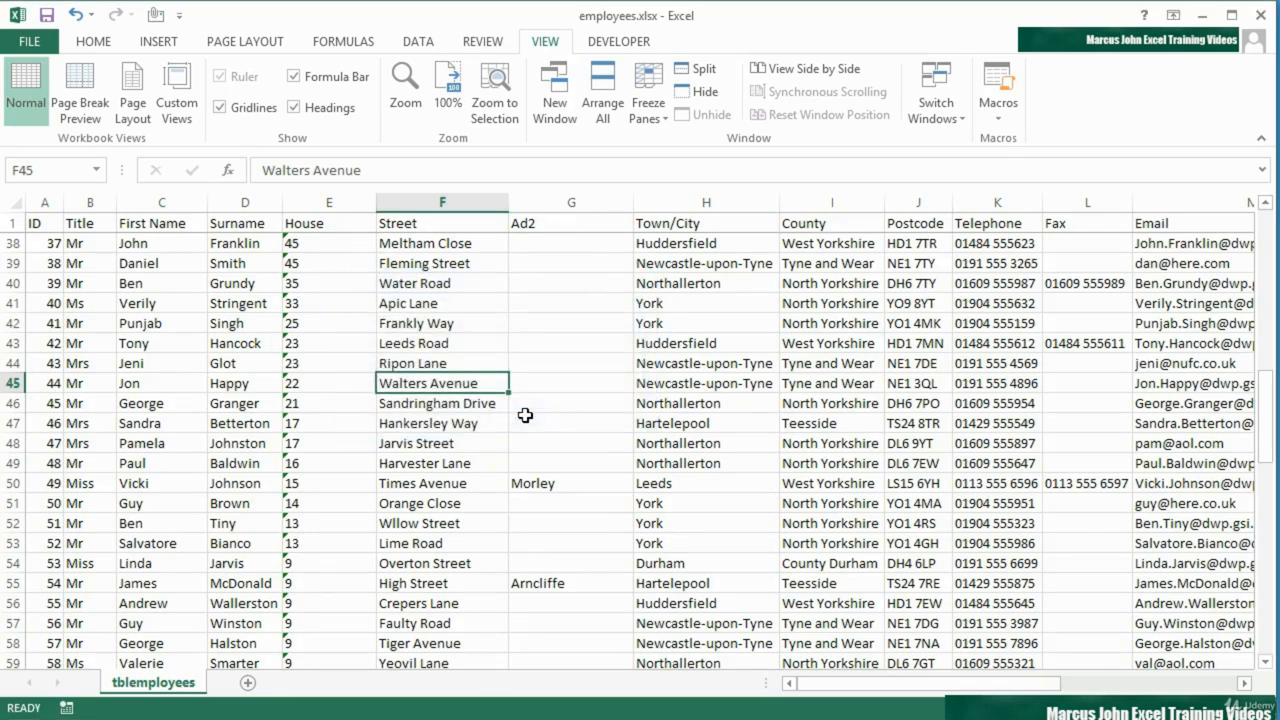
Turn on filtering for the employee data and filter the Sex column to show only value 1
click(353, 251)
click(418, 40)
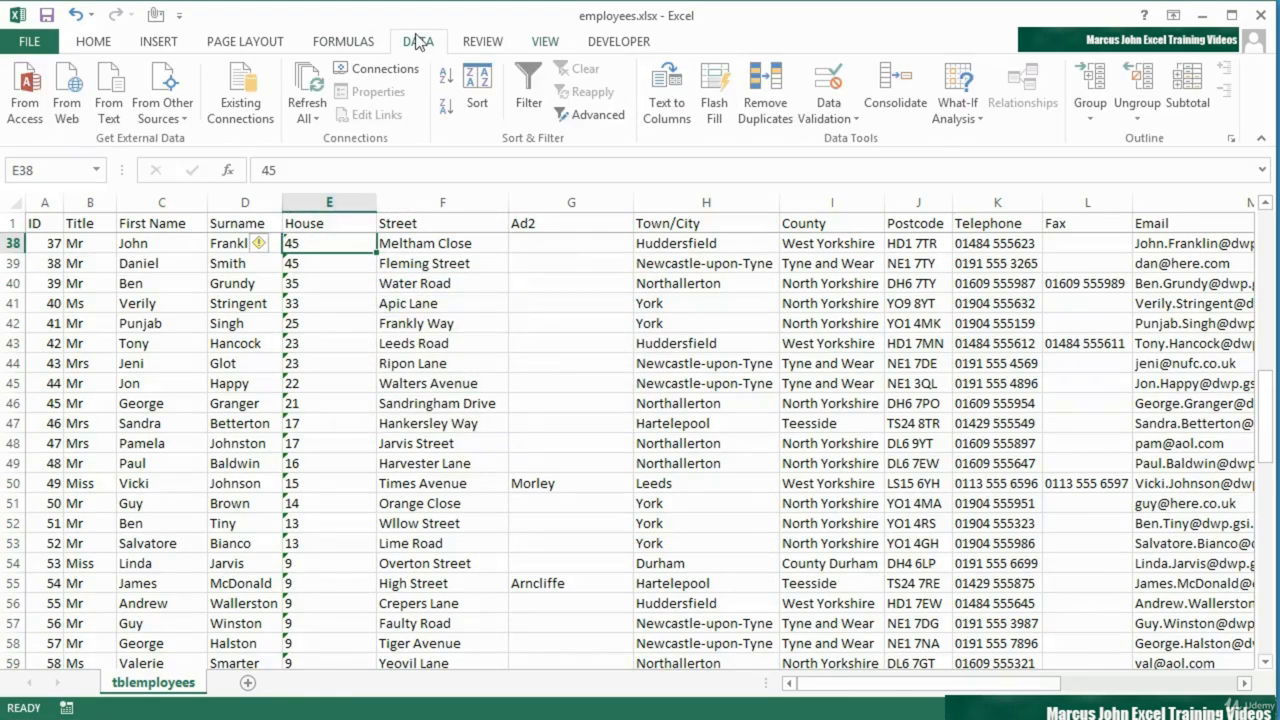
click(540, 85)
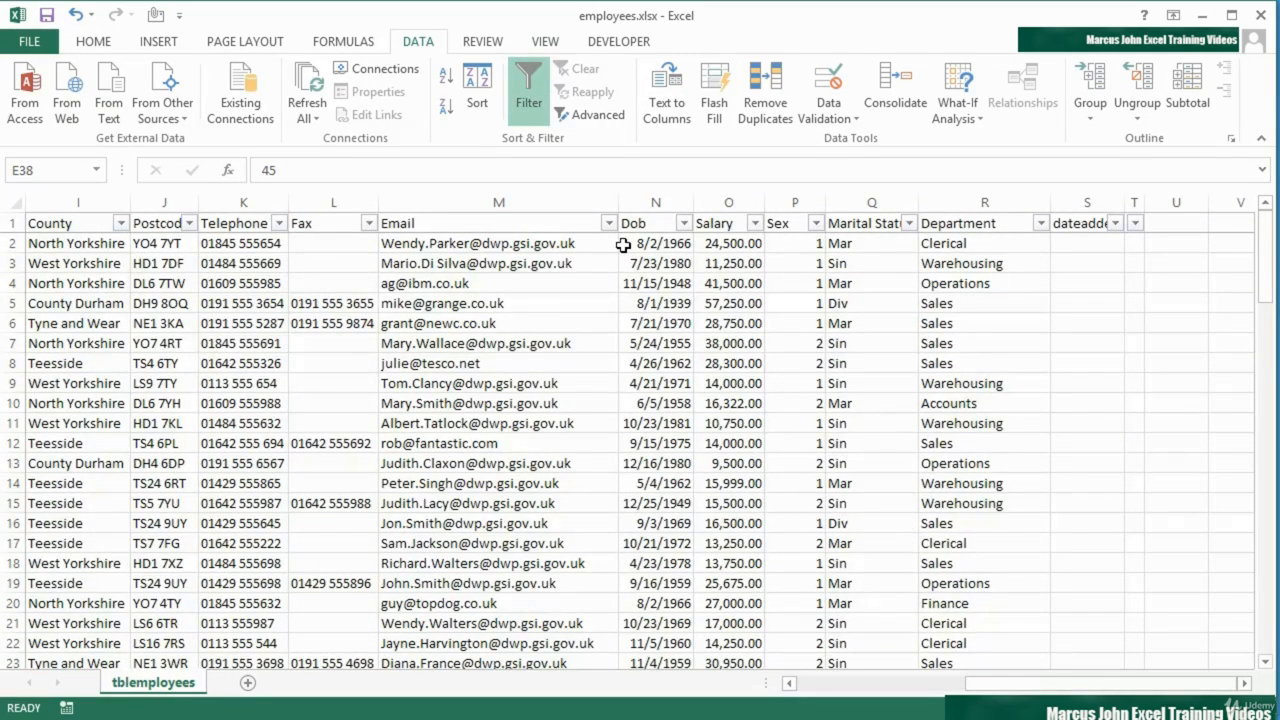
click(816, 223)
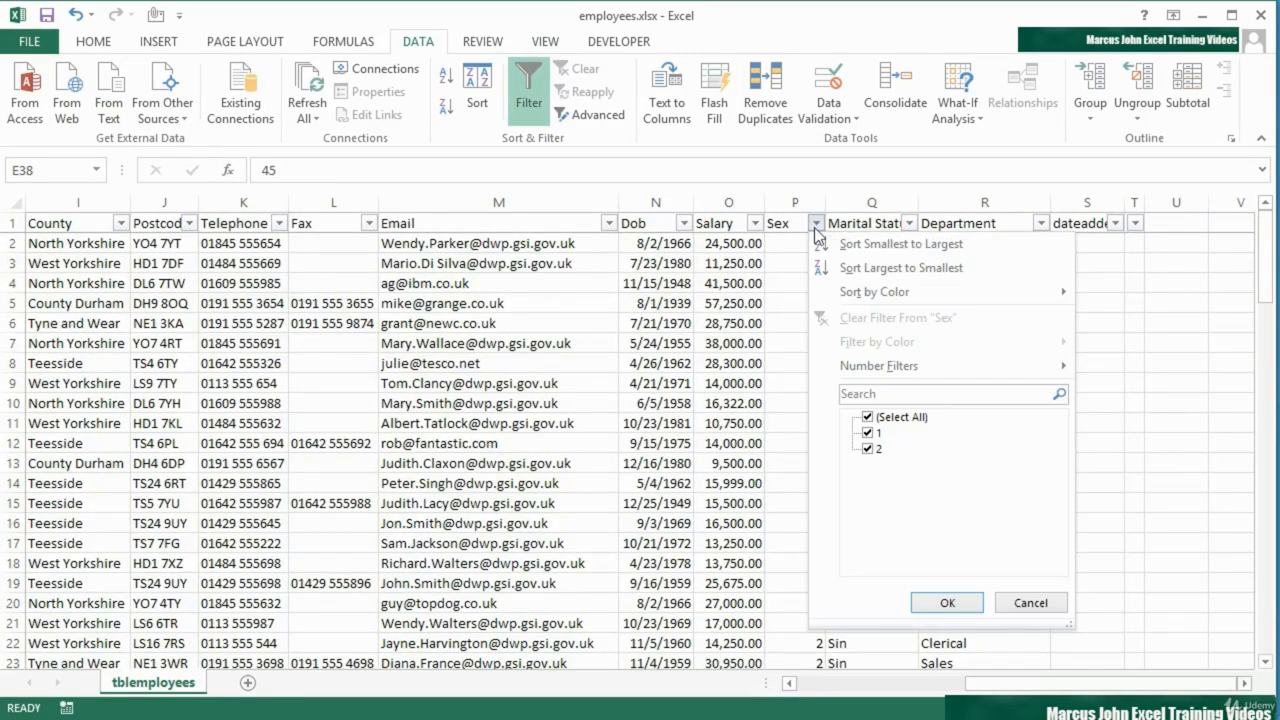
click(870, 449)
click(948, 604)
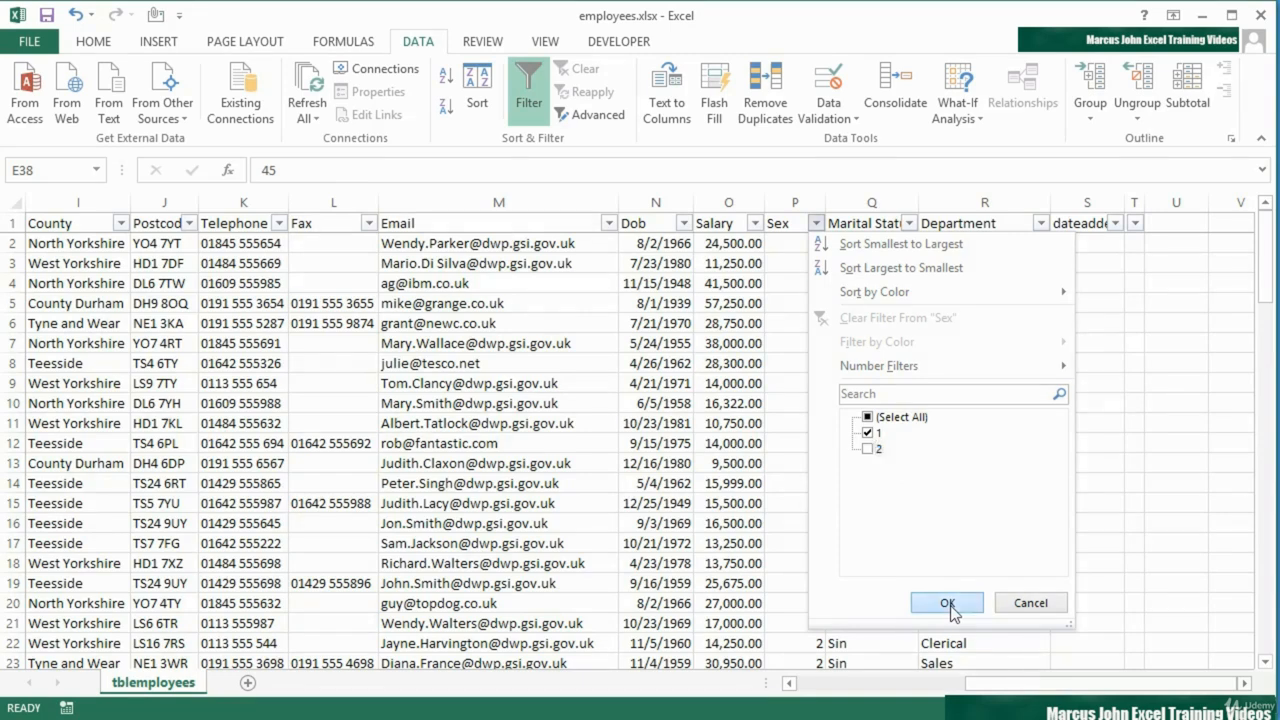
Filter the Marital Status column to show only Sin
click(910, 223)
click(961, 465)
click(961, 449)
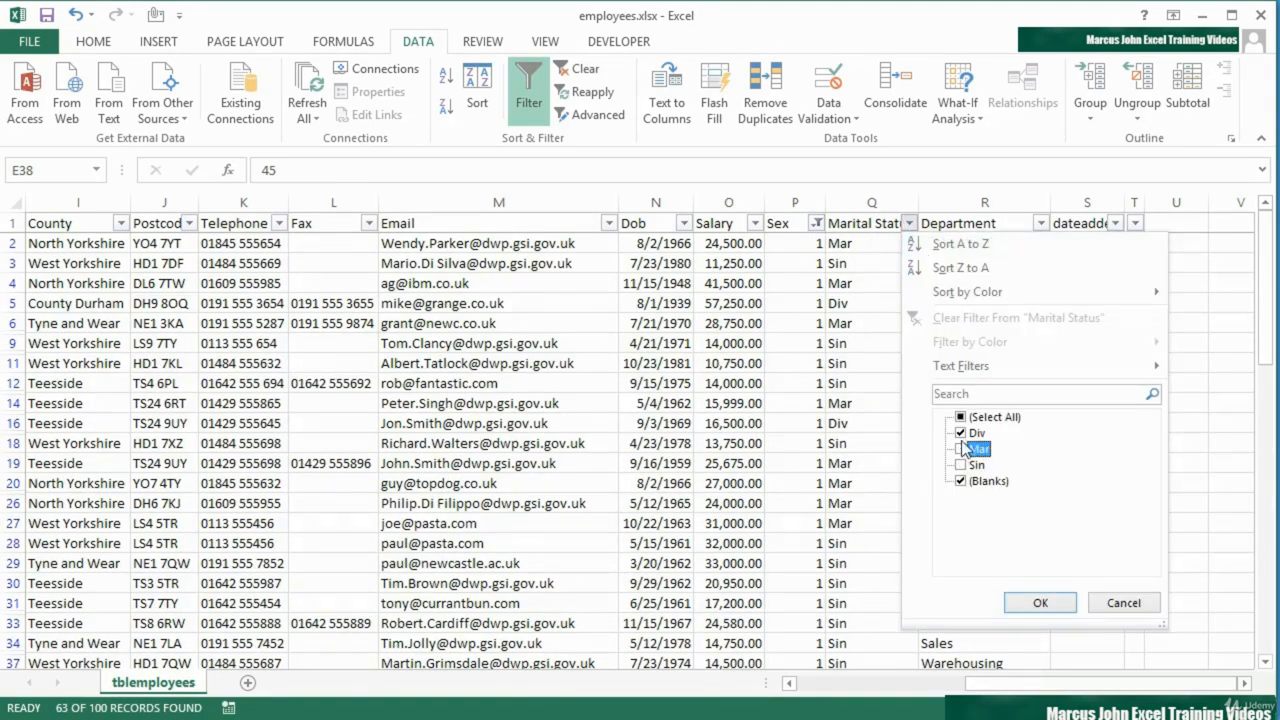
click(961, 481)
click(961, 465)
click(961, 433)
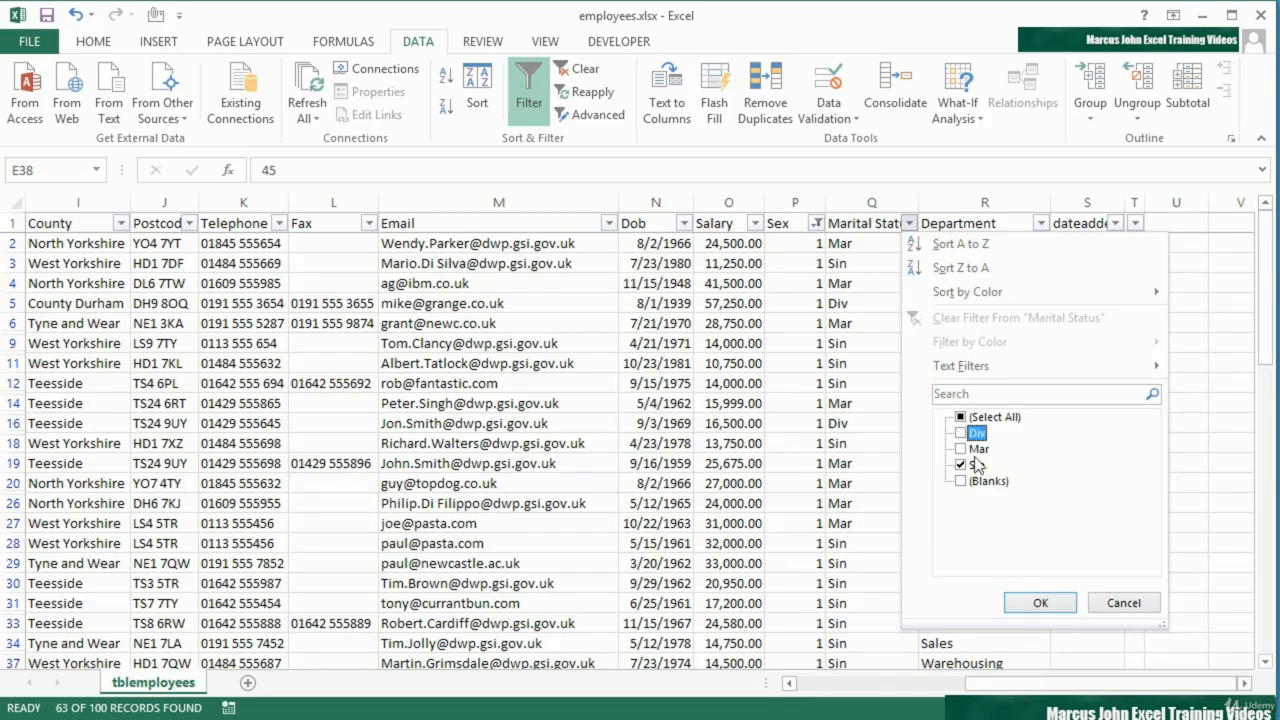
click(1040, 603)
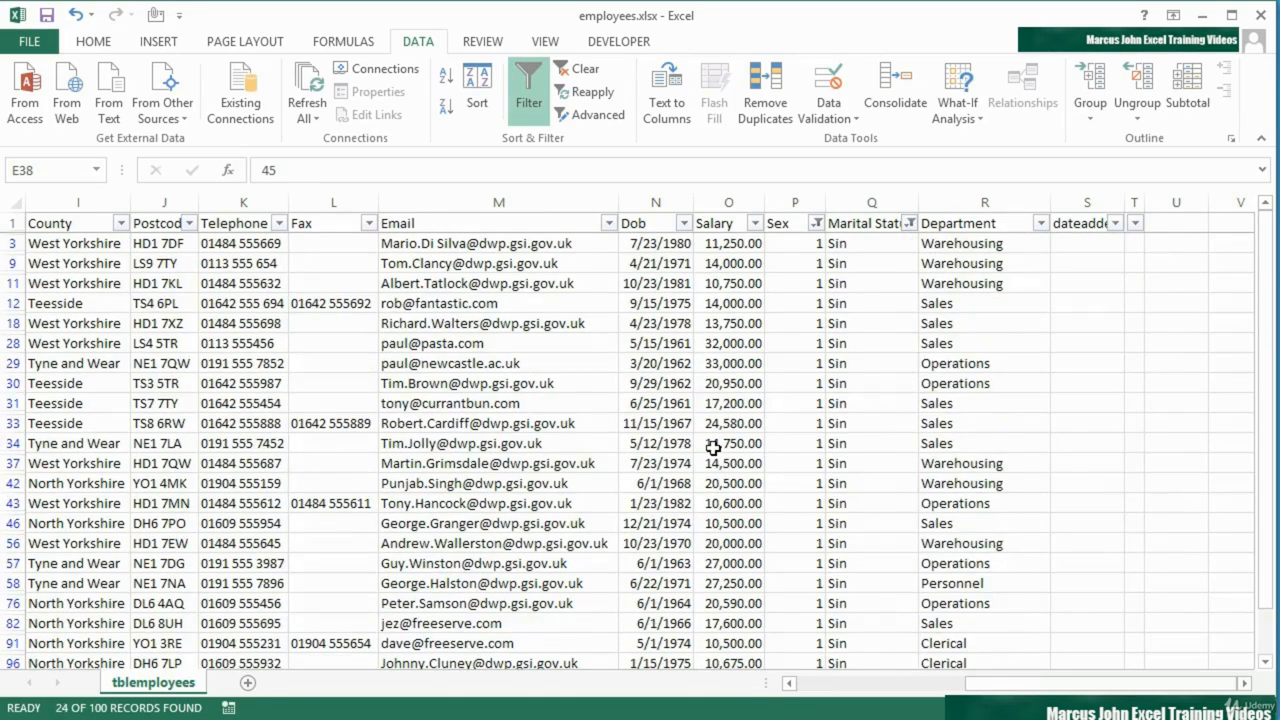
Hide the address columns from House through Postcode (E to J)
scroll(713, 447, down, 1)
scroll(713, 447, up, 1)
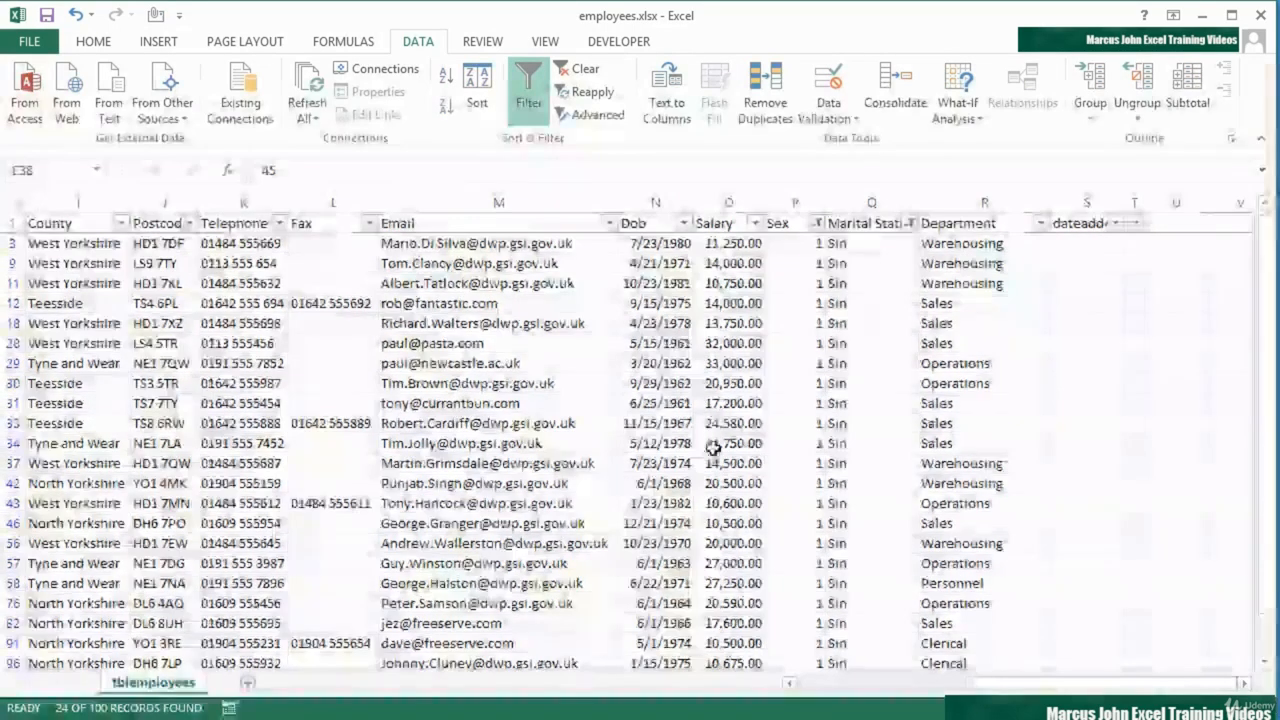
drag(978, 686, 812, 688)
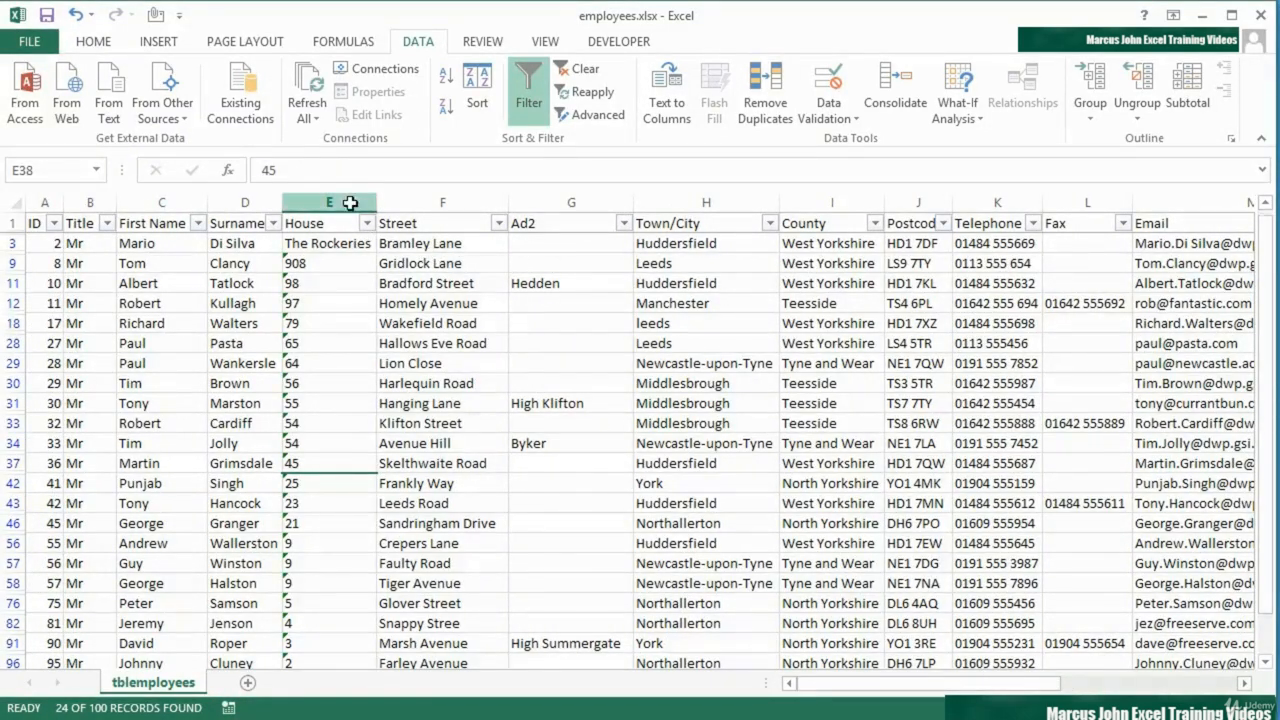
drag(337, 201, 910, 206)
right_click(751, 201)
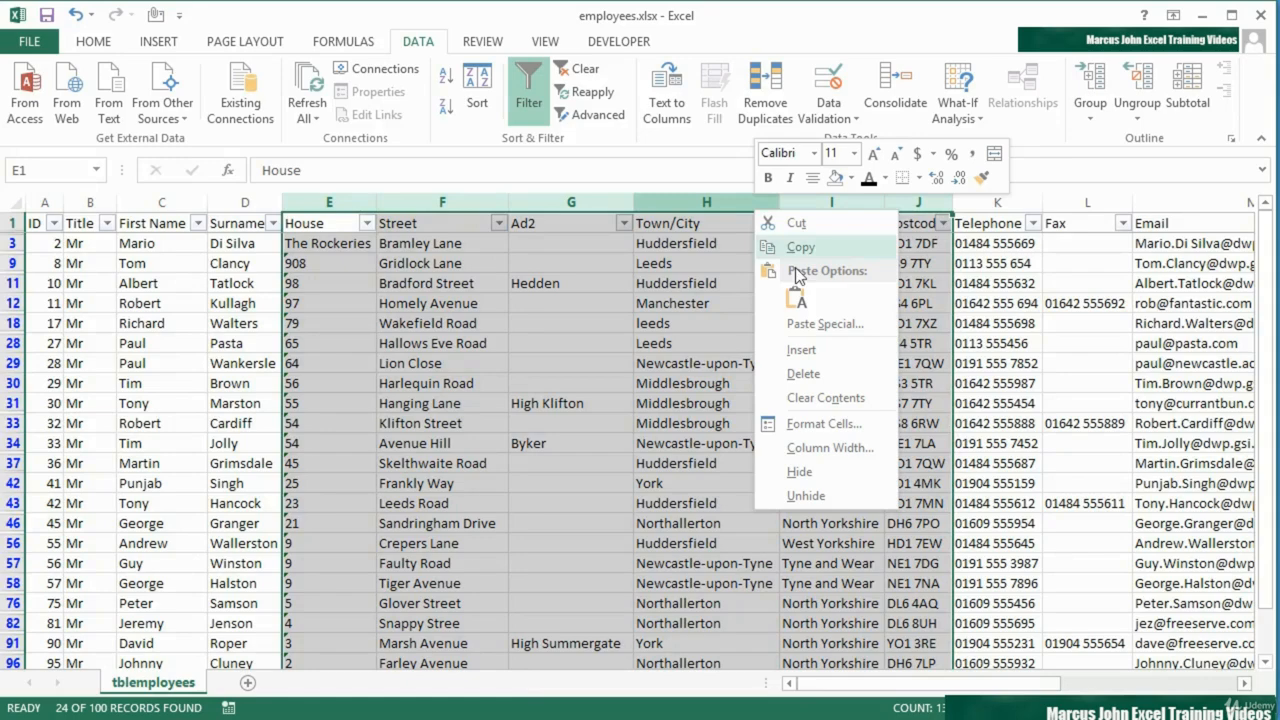
click(805, 474)
click(176, 246)
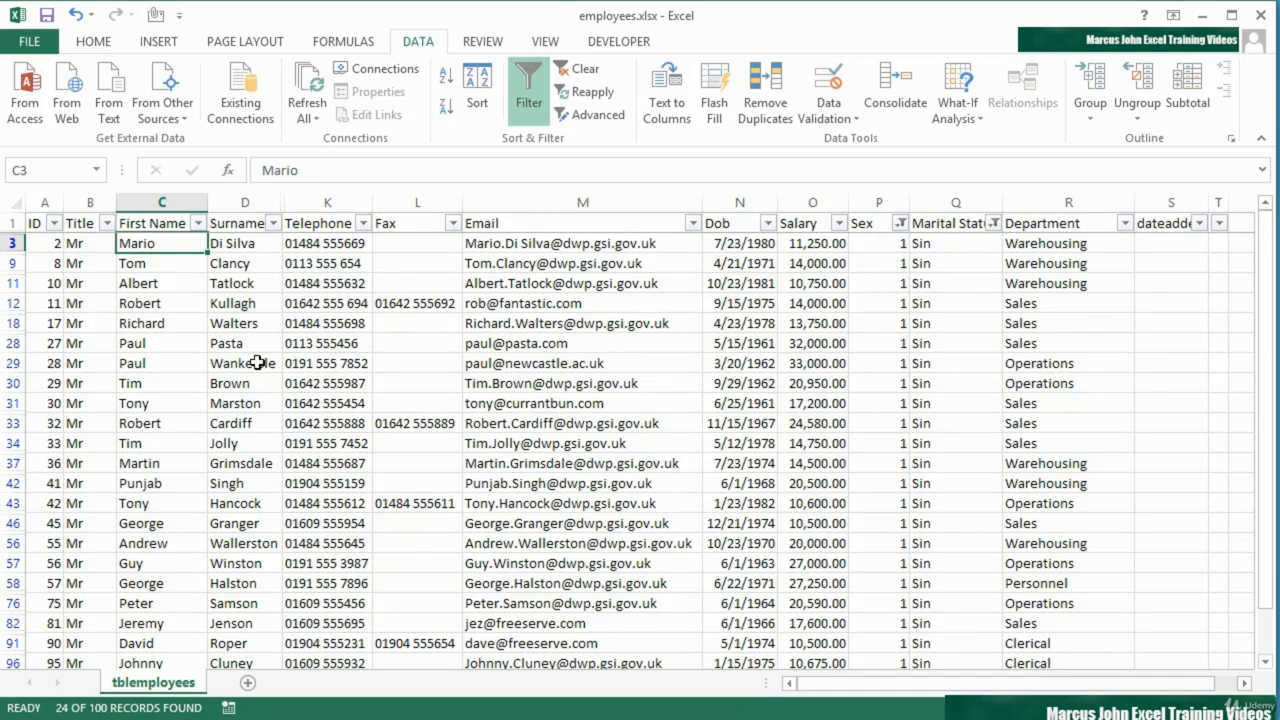
Save the filtered sheet with its hidden columns as a custom view named MaleSingles
click(548, 42)
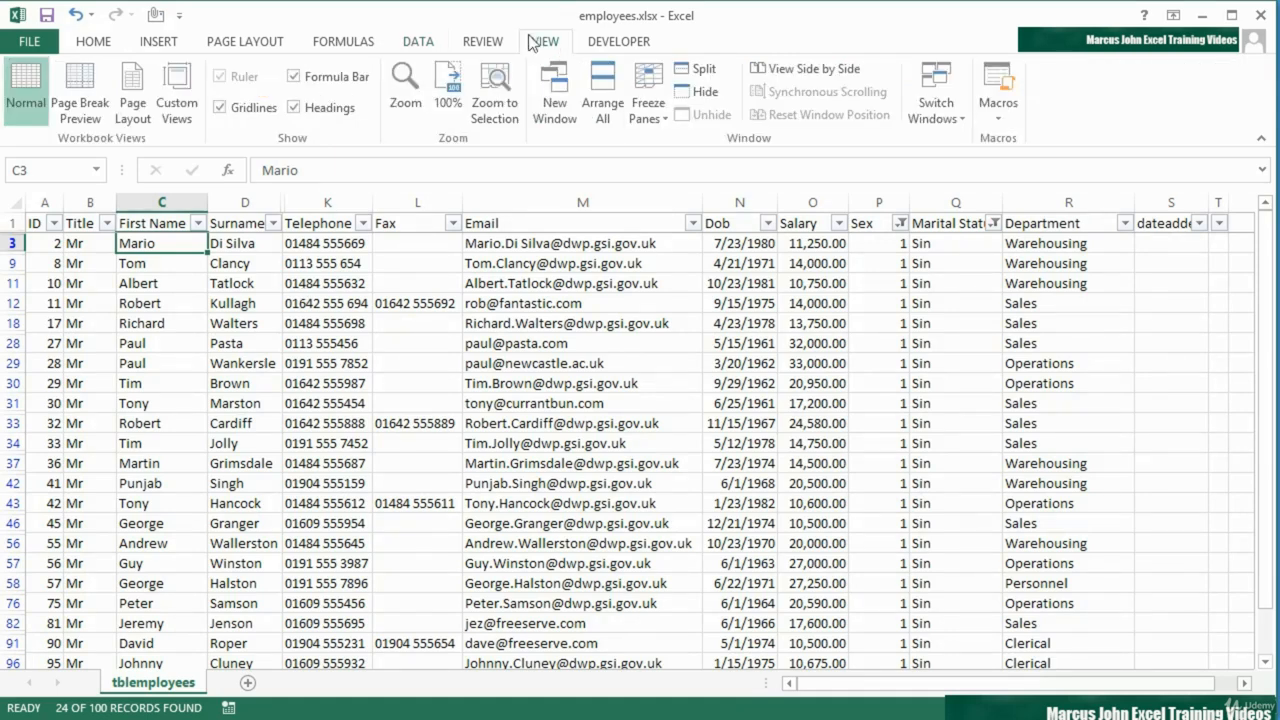
click(178, 95)
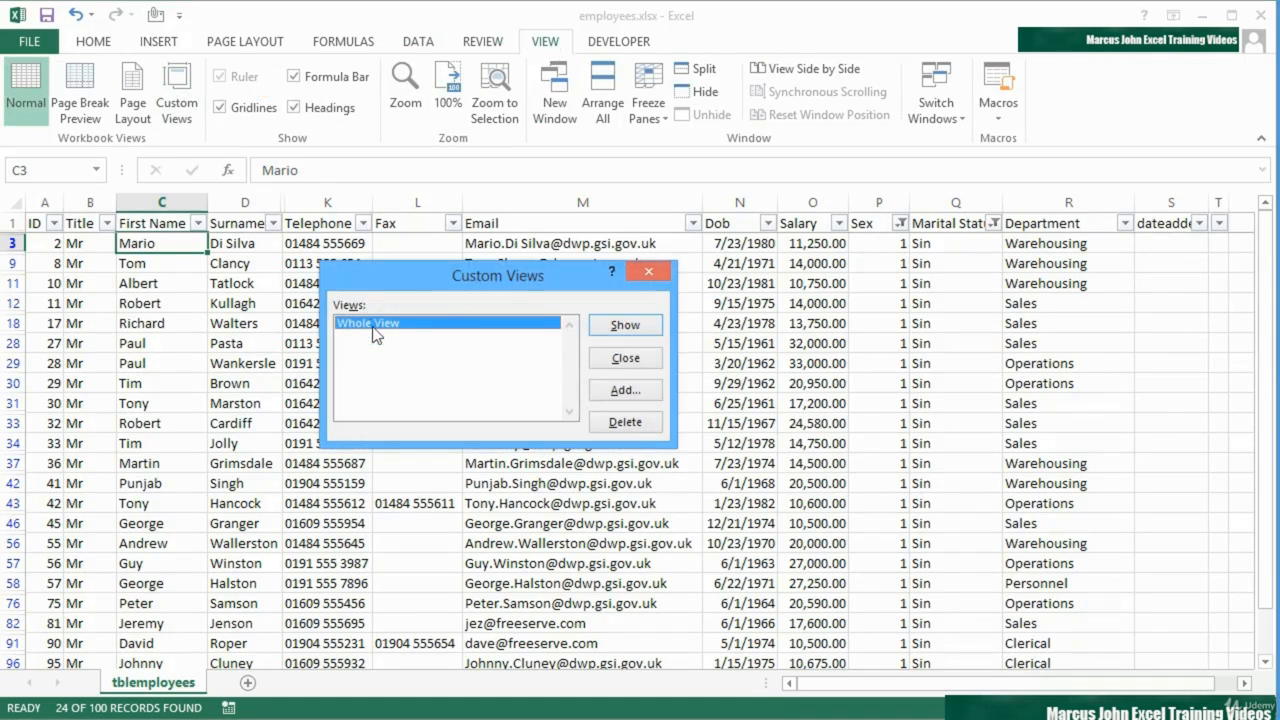
click(620, 390)
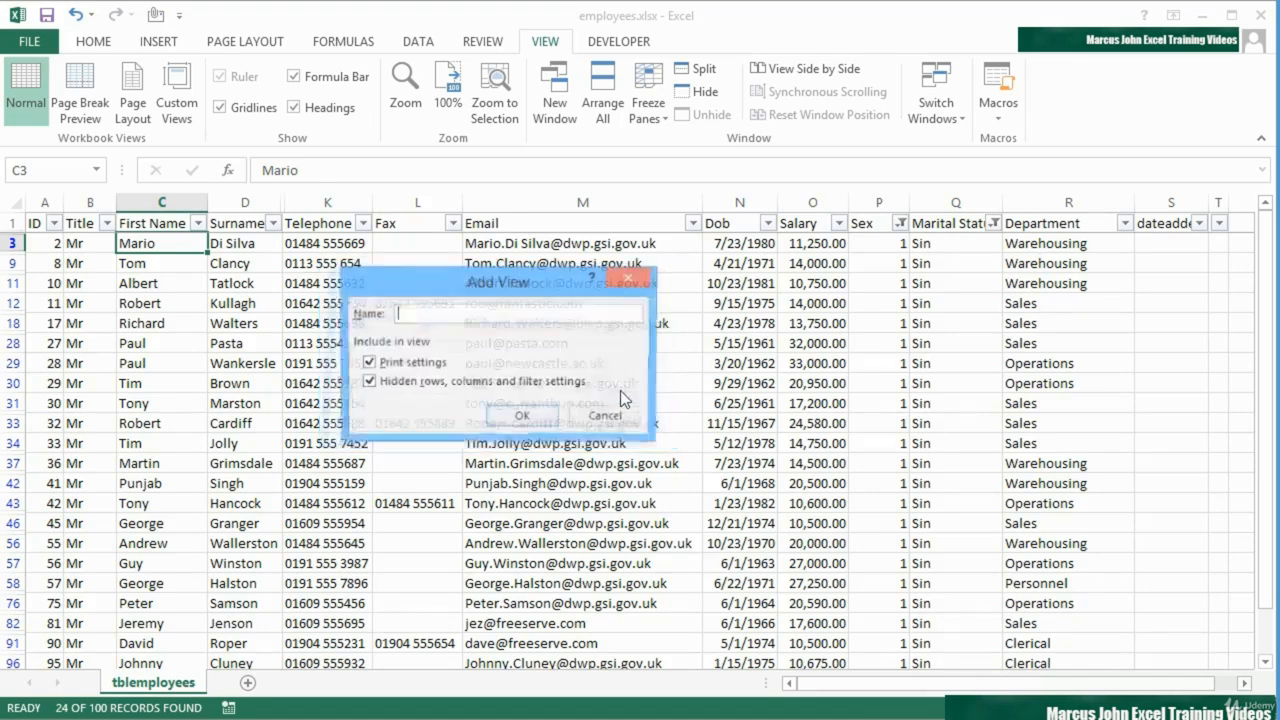
text(Male)
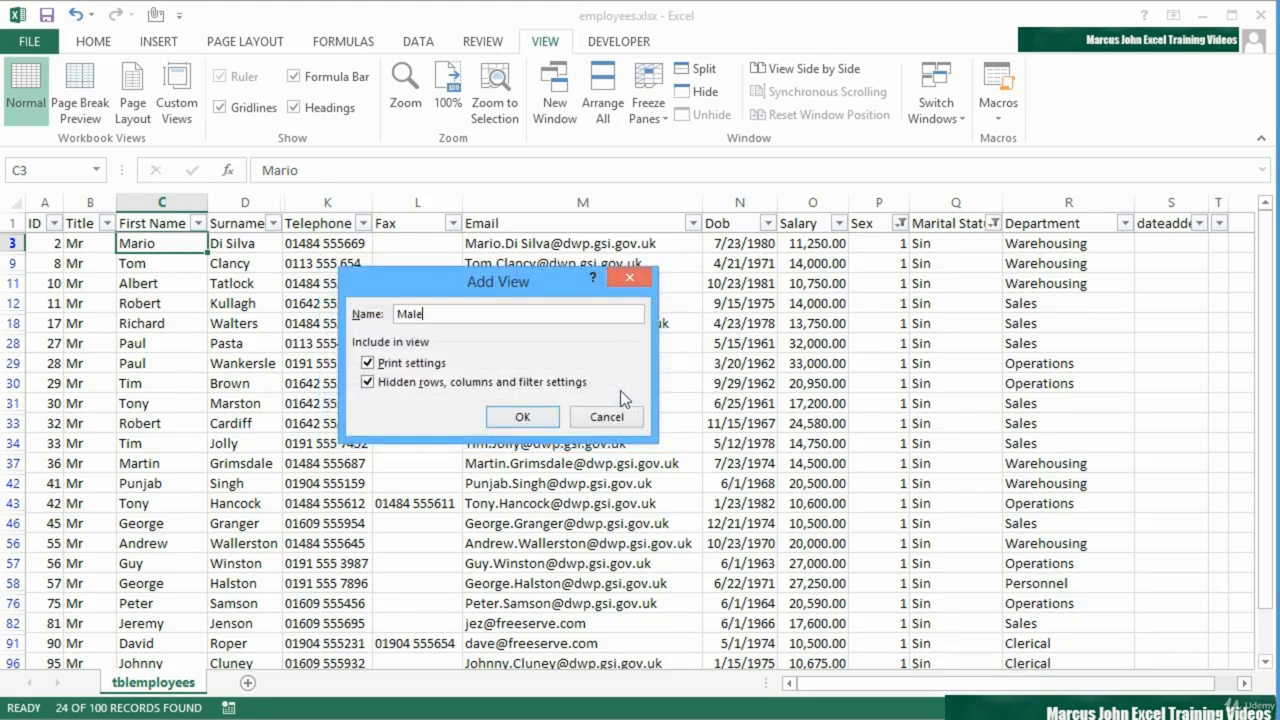
text(Singles)
click(548, 418)
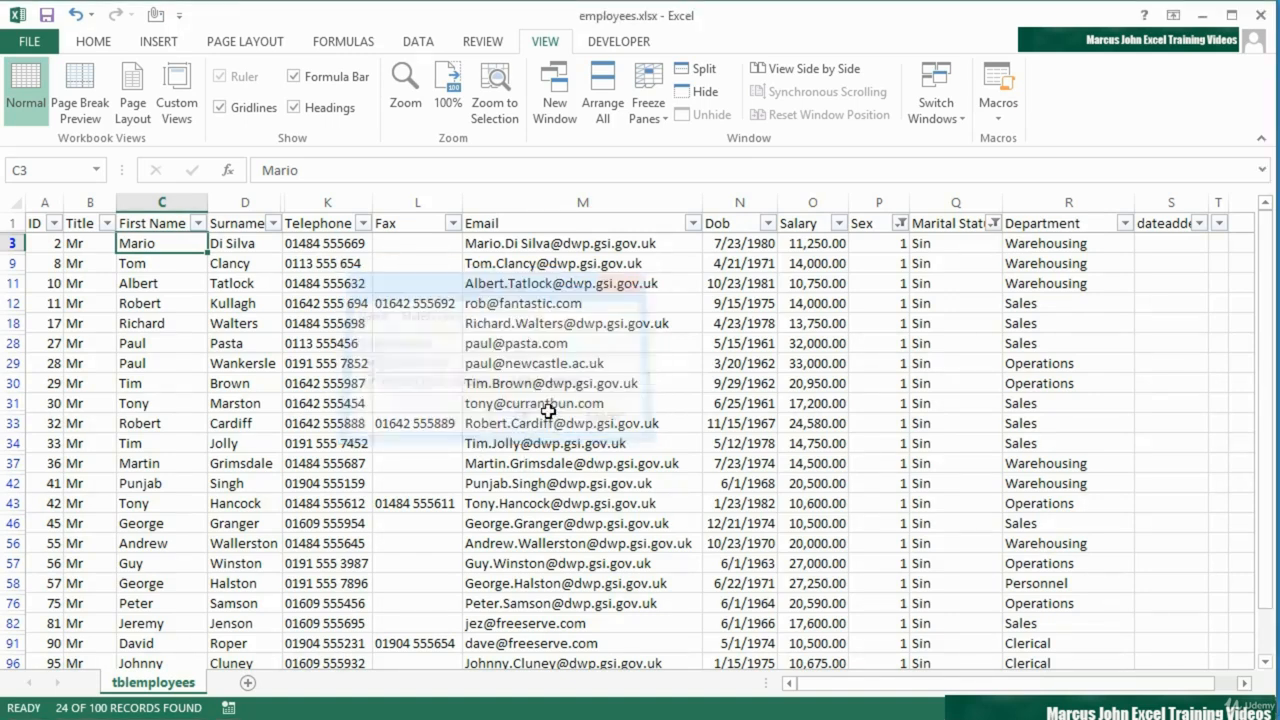
Restore the unfiltered sheet by showing the Whole View custom view
click(455, 284)
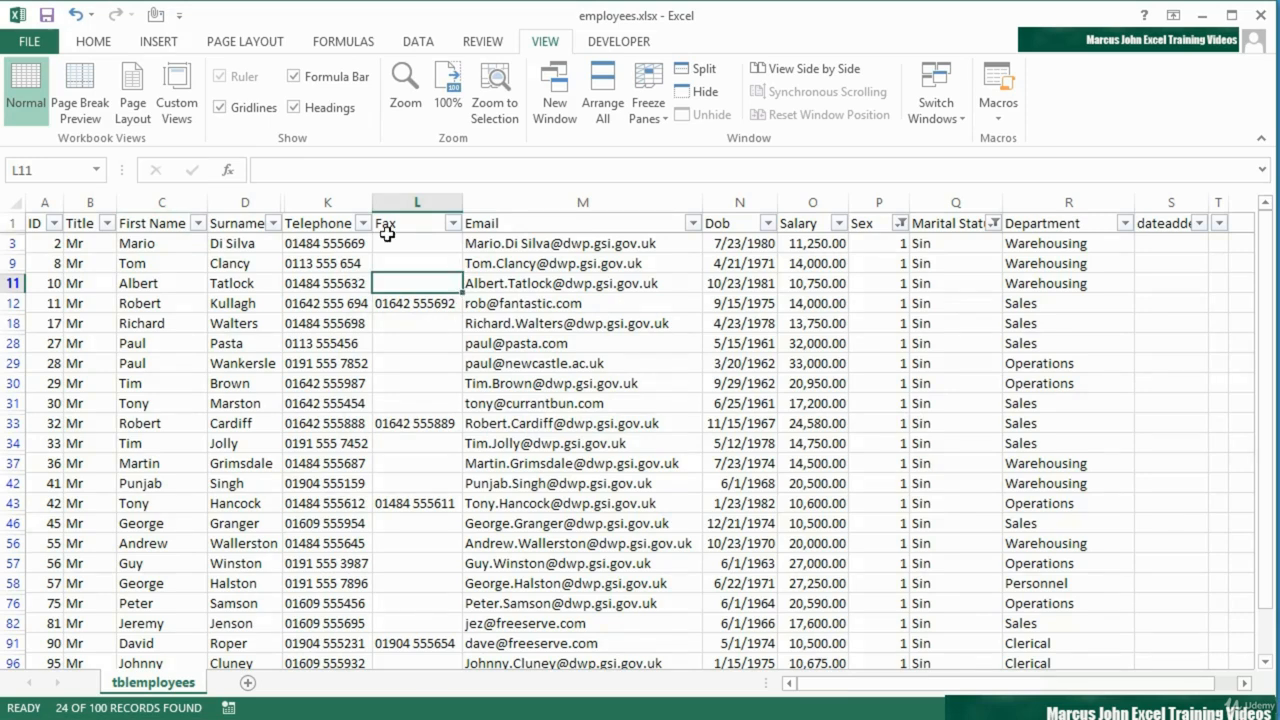
click(190, 104)
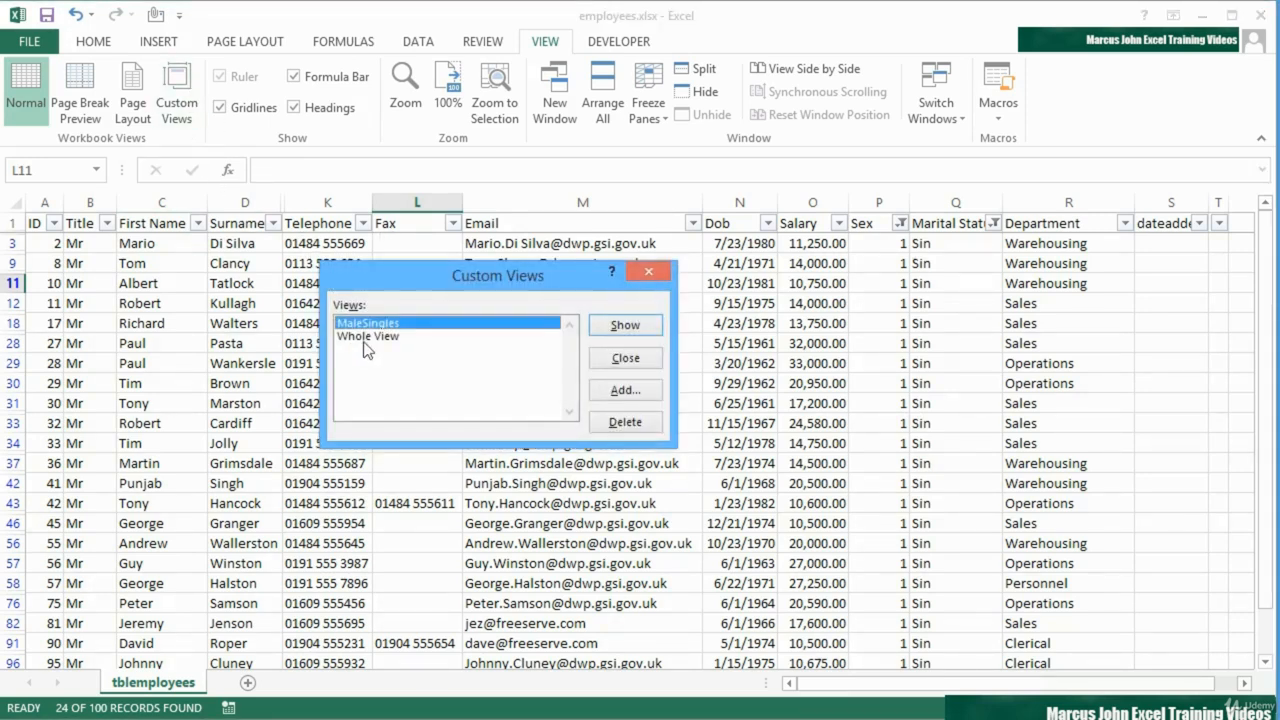
click(368, 337)
click(618, 324)
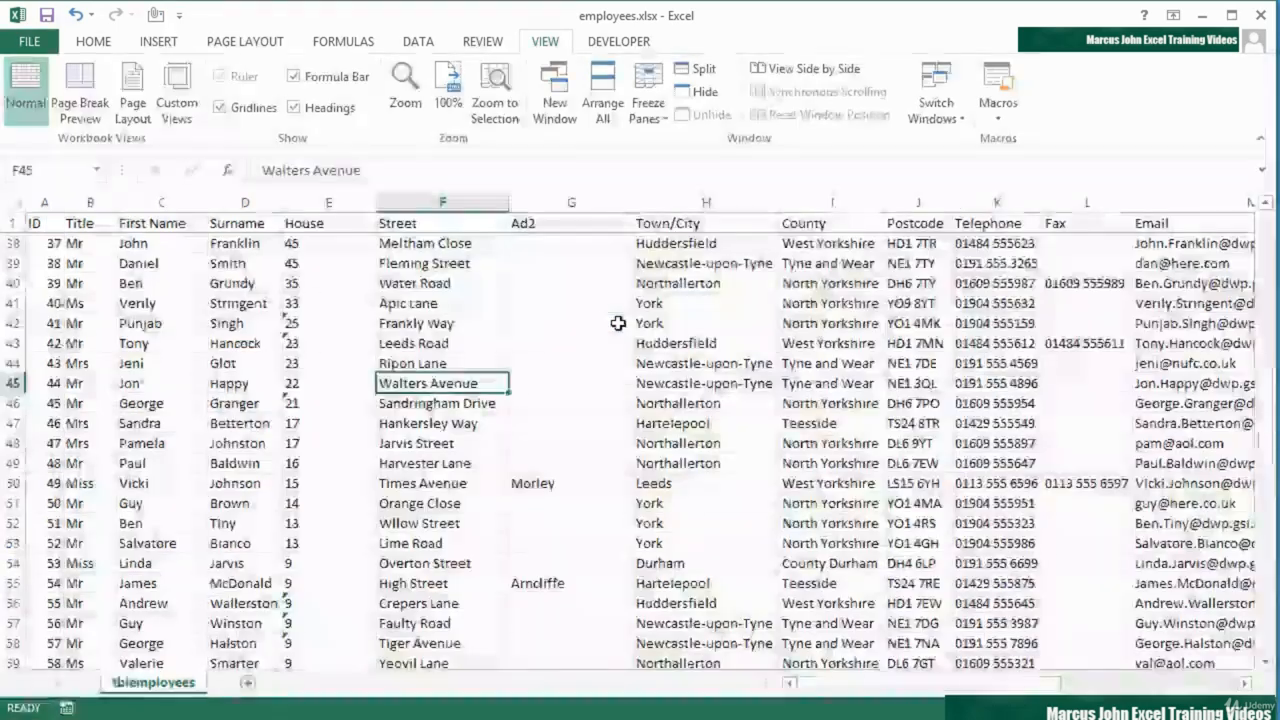
Show the MaleSingles custom view and switch back to Whole View
click(177, 100)
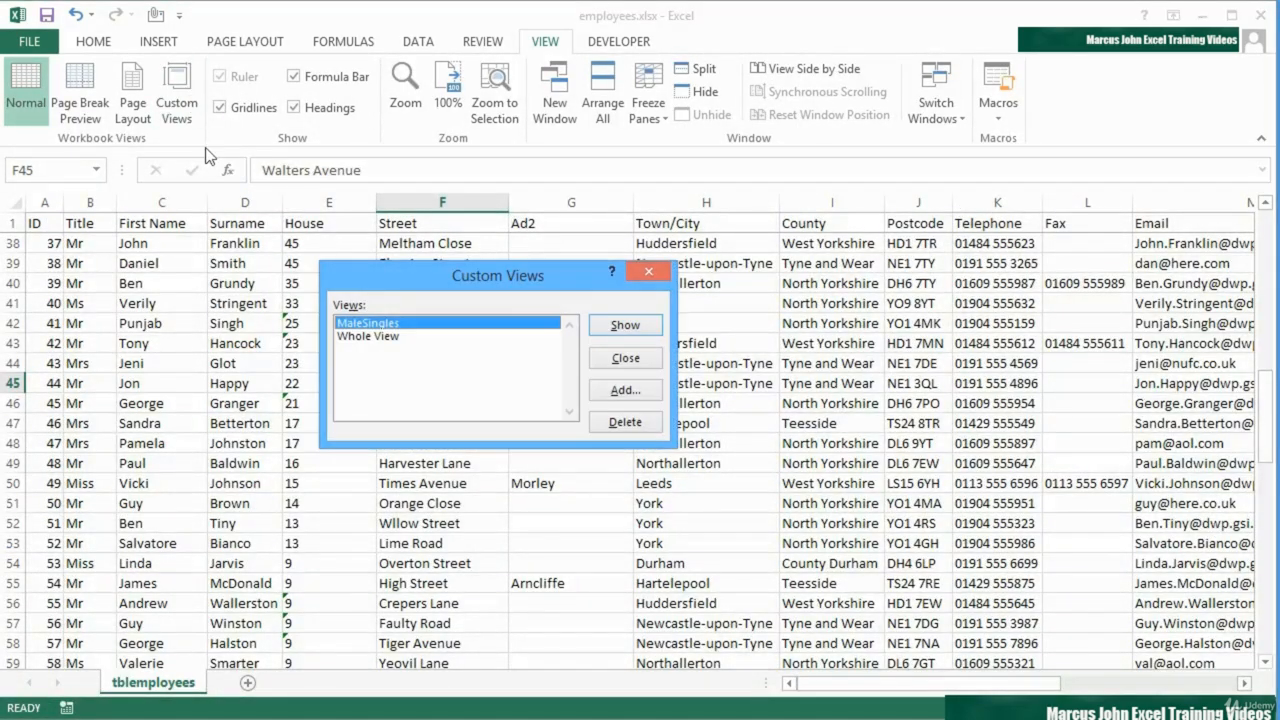
click(630, 330)
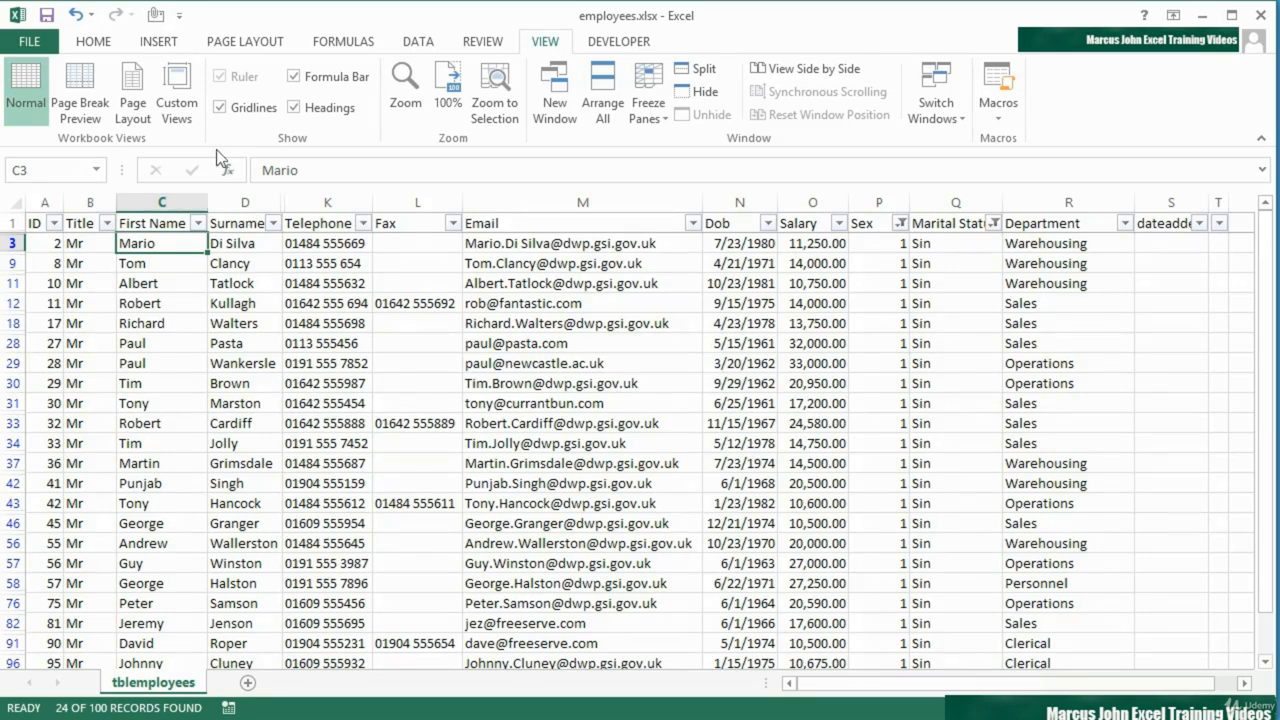
click(177, 100)
click(418, 337)
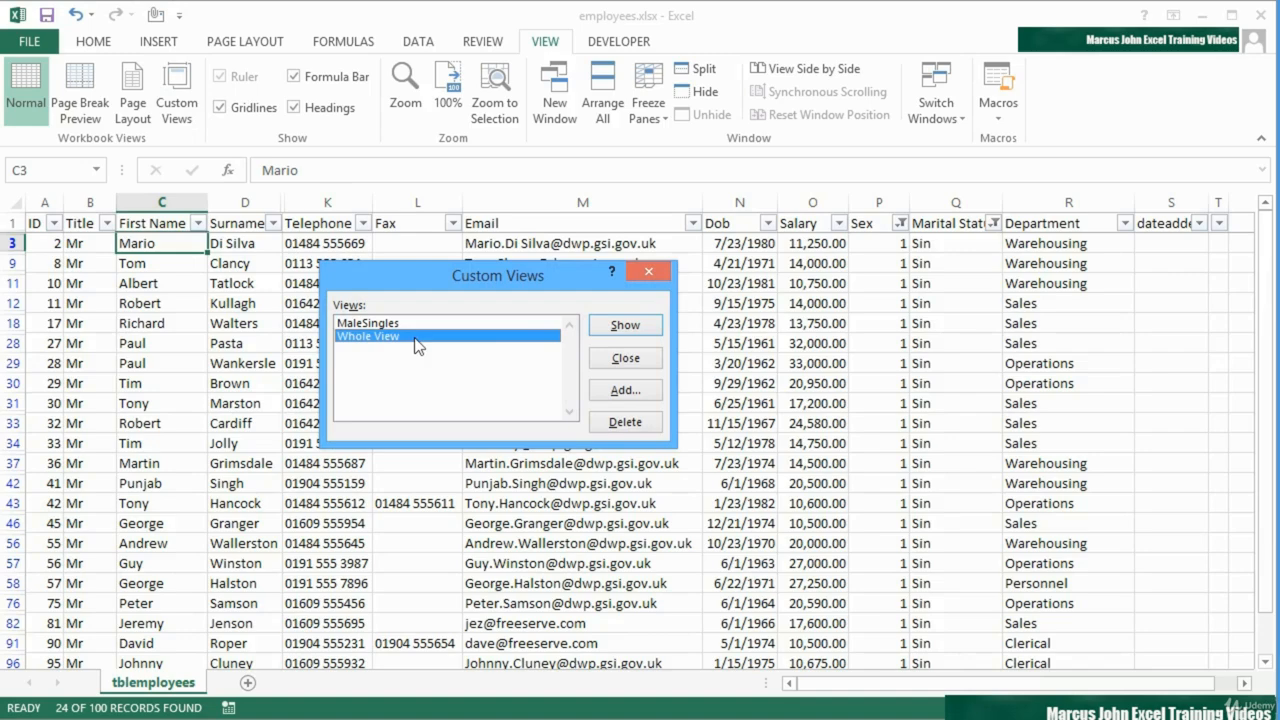
click(610, 325)
Turn filtering on again and filter the Sex column to show only value 2
scroll(565, 366, up, 4)
scroll(565, 366, up, 8)
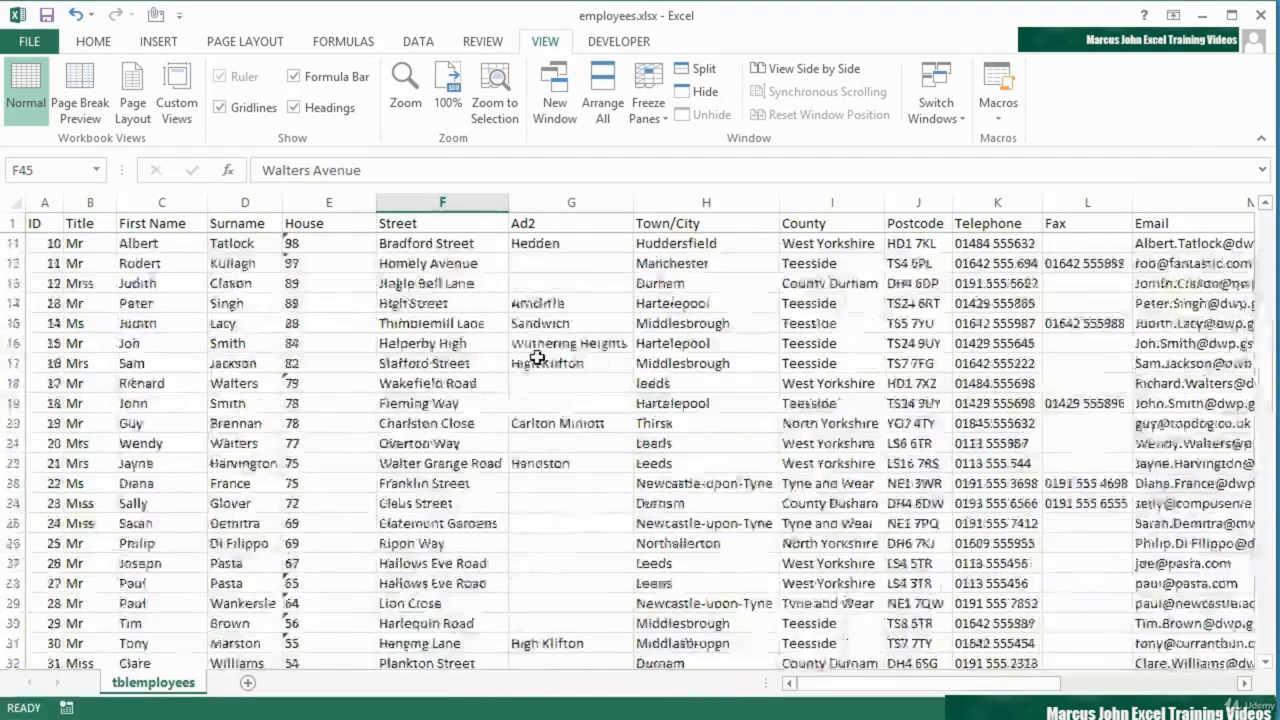
click(420, 45)
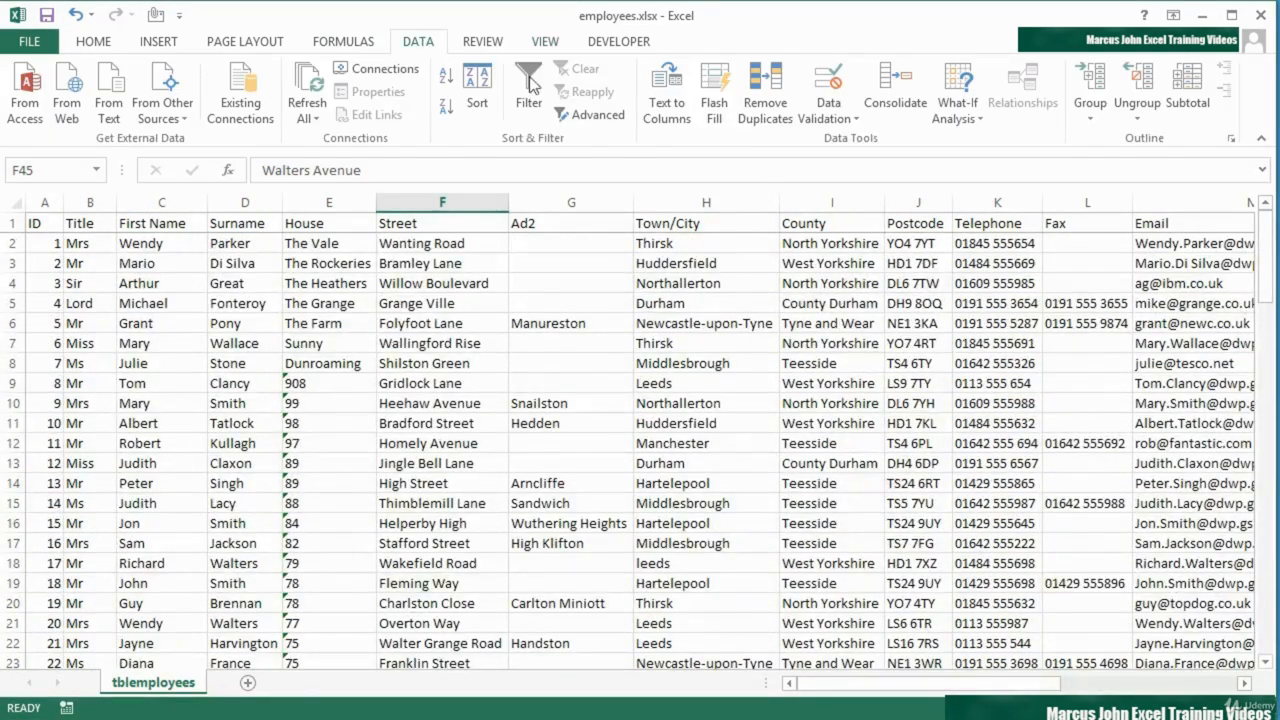
click(529, 90)
scroll(748, 326, right, 4)
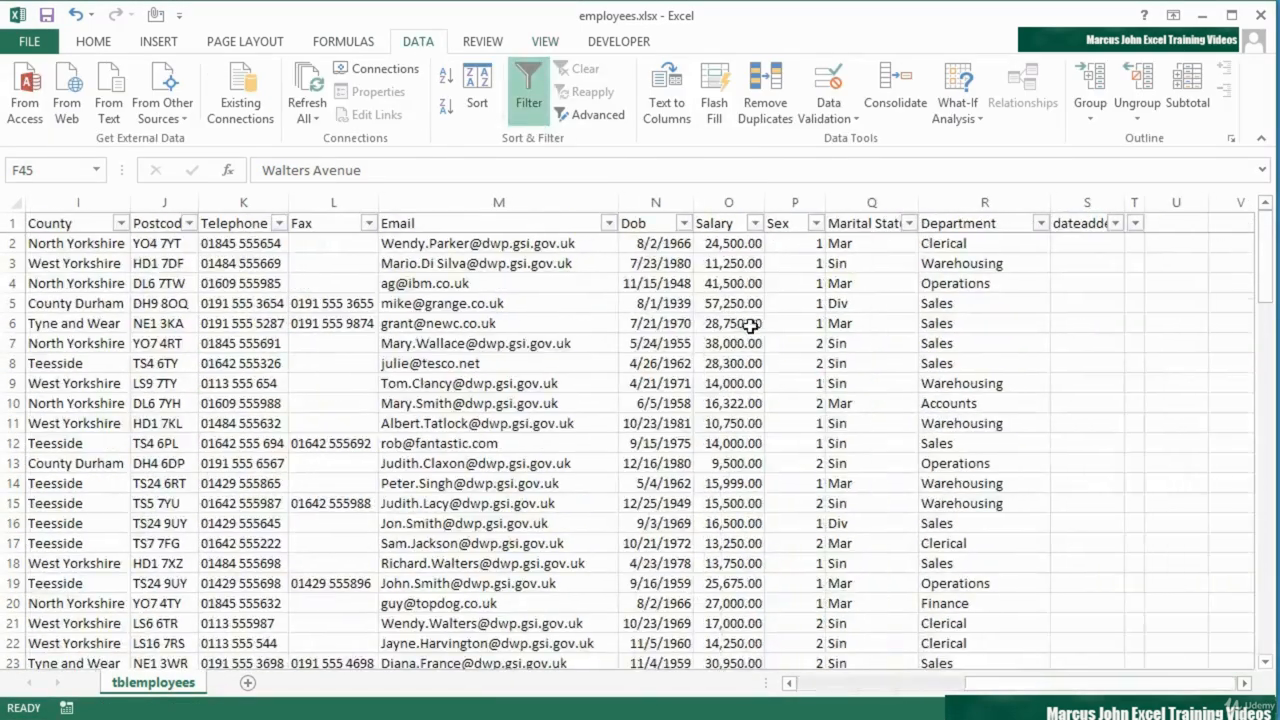
click(816, 222)
click(867, 433)
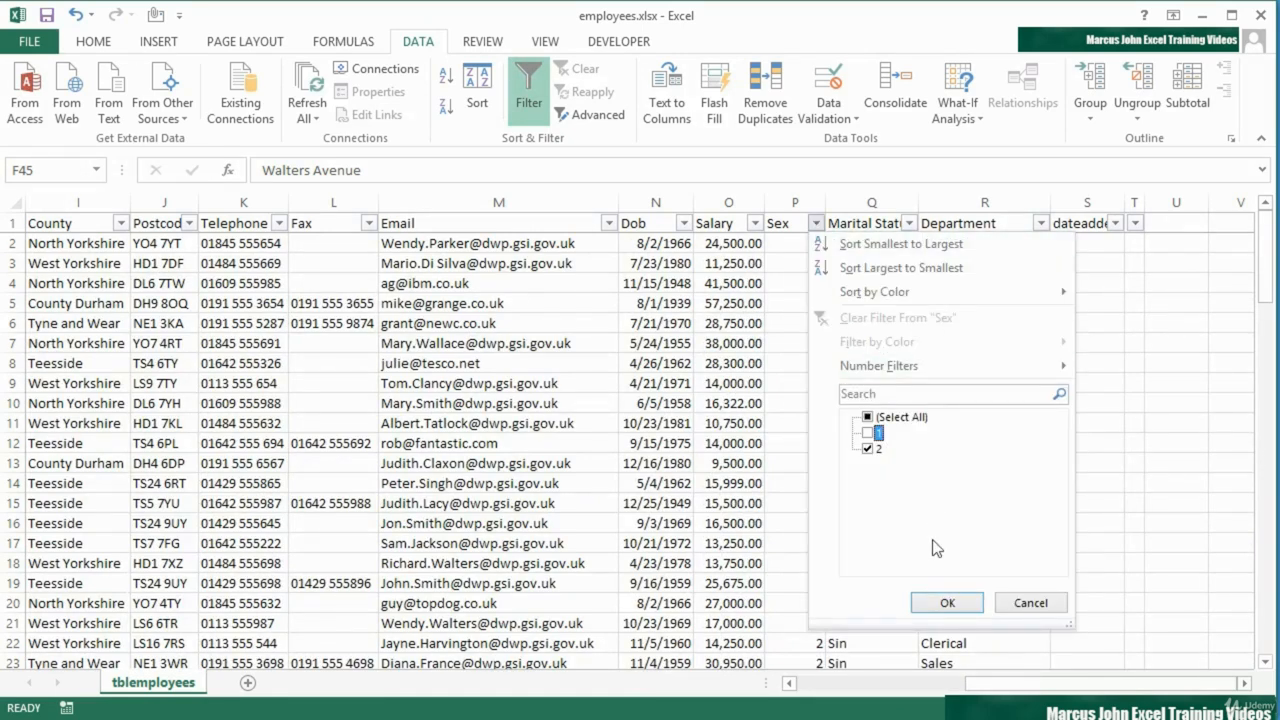
click(945, 603)
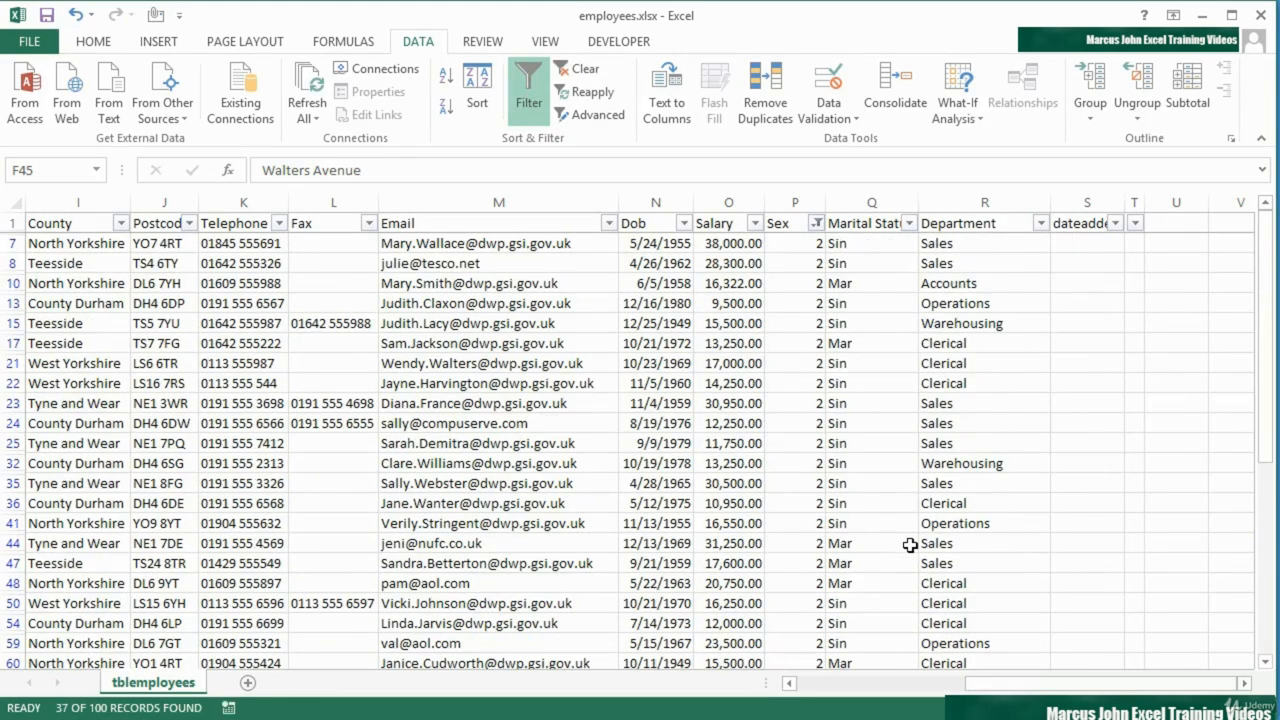
Filter the Marital Status column to show only Mar
click(909, 223)
click(962, 433)
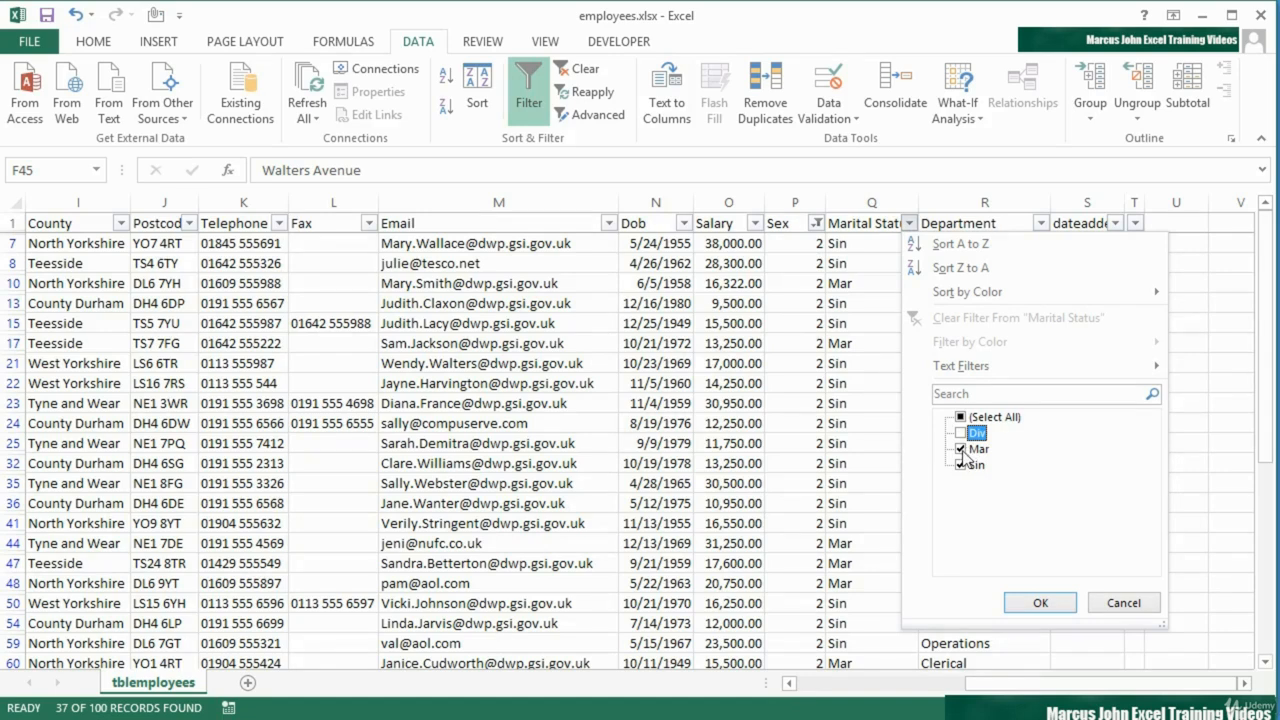
click(961, 449)
click(961, 465)
click(961, 449)
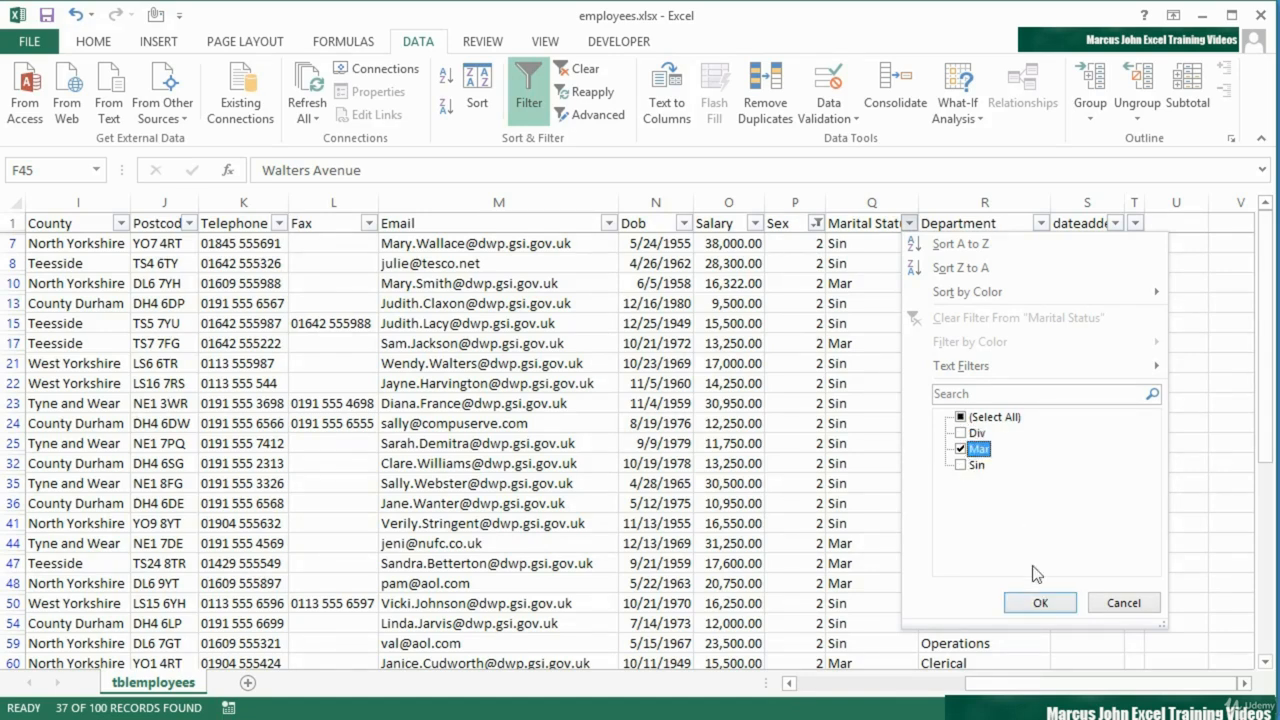
click(1036, 606)
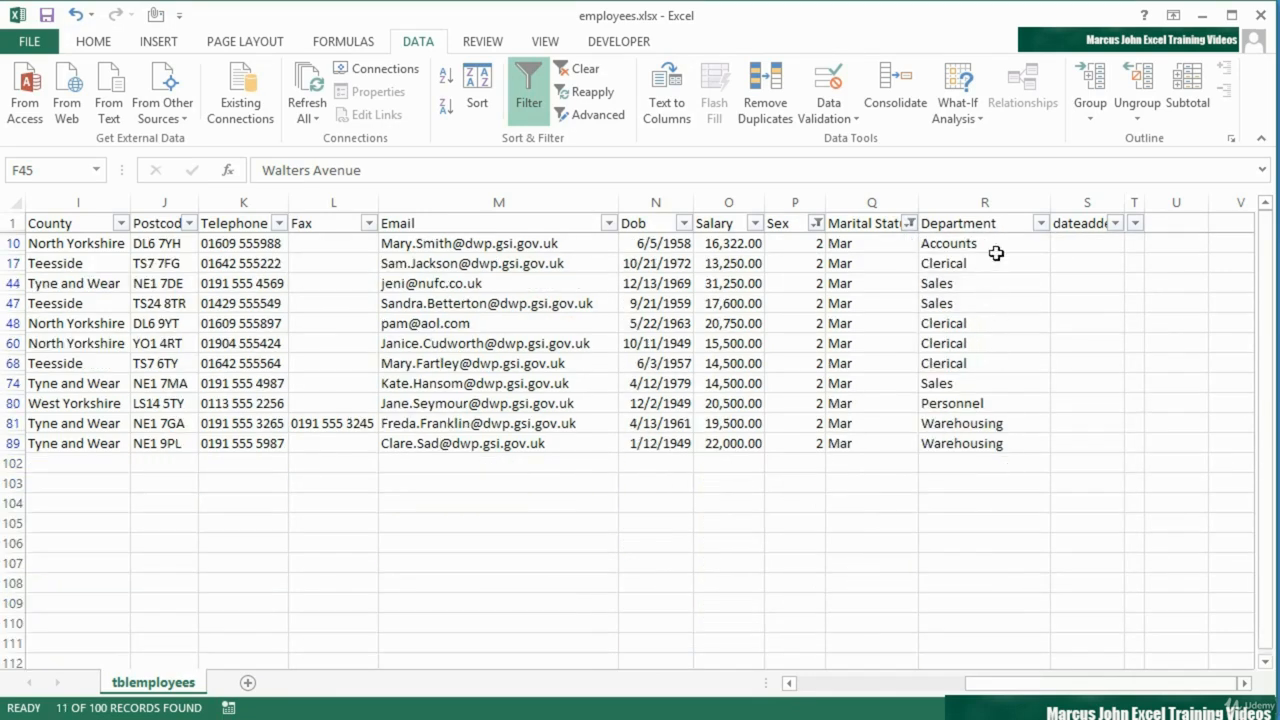
Filter the Department column to show only Accounts and Clerical, excluding Personnel, Sales and Warehousing
click(1042, 224)
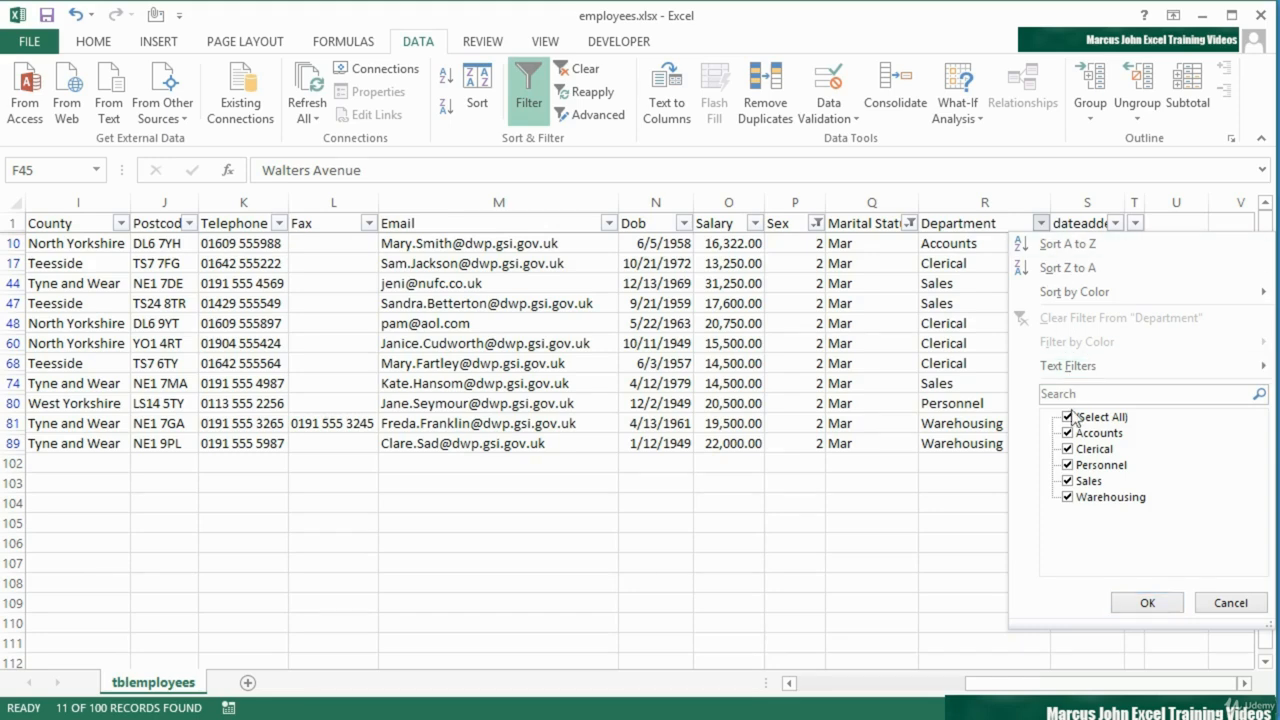
click(1069, 465)
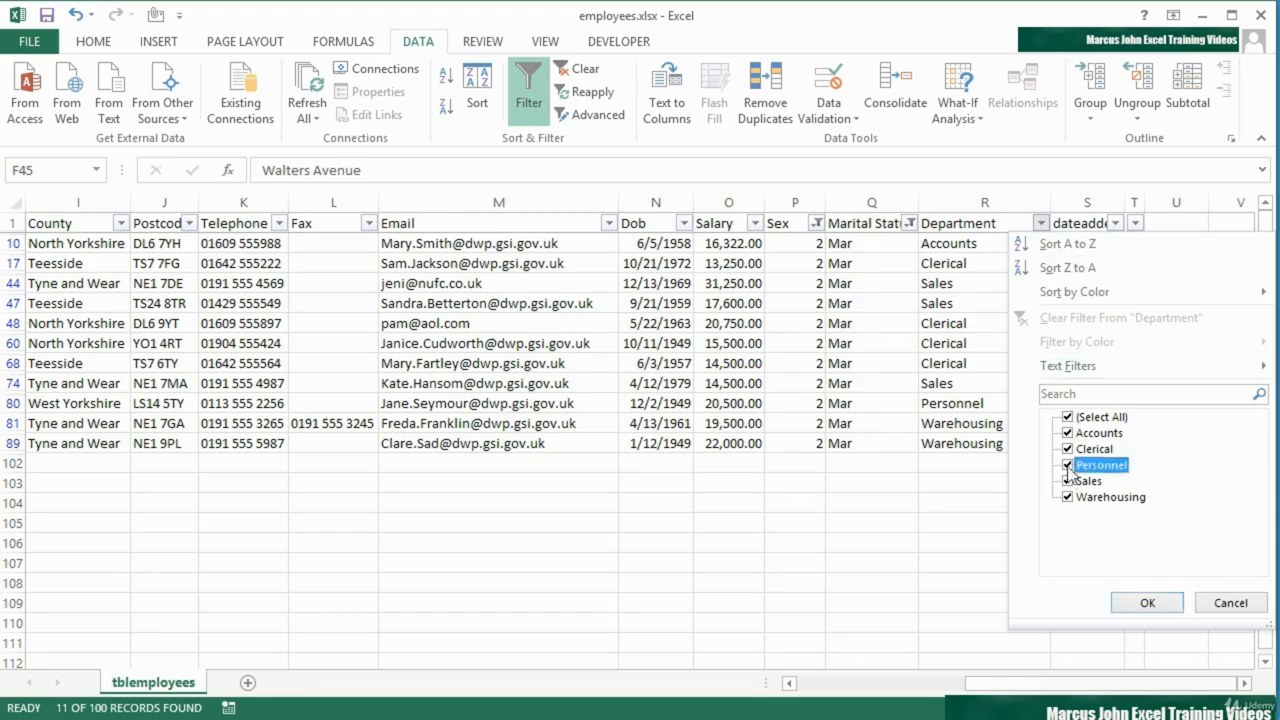
click(1070, 481)
click(1072, 497)
click(1150, 601)
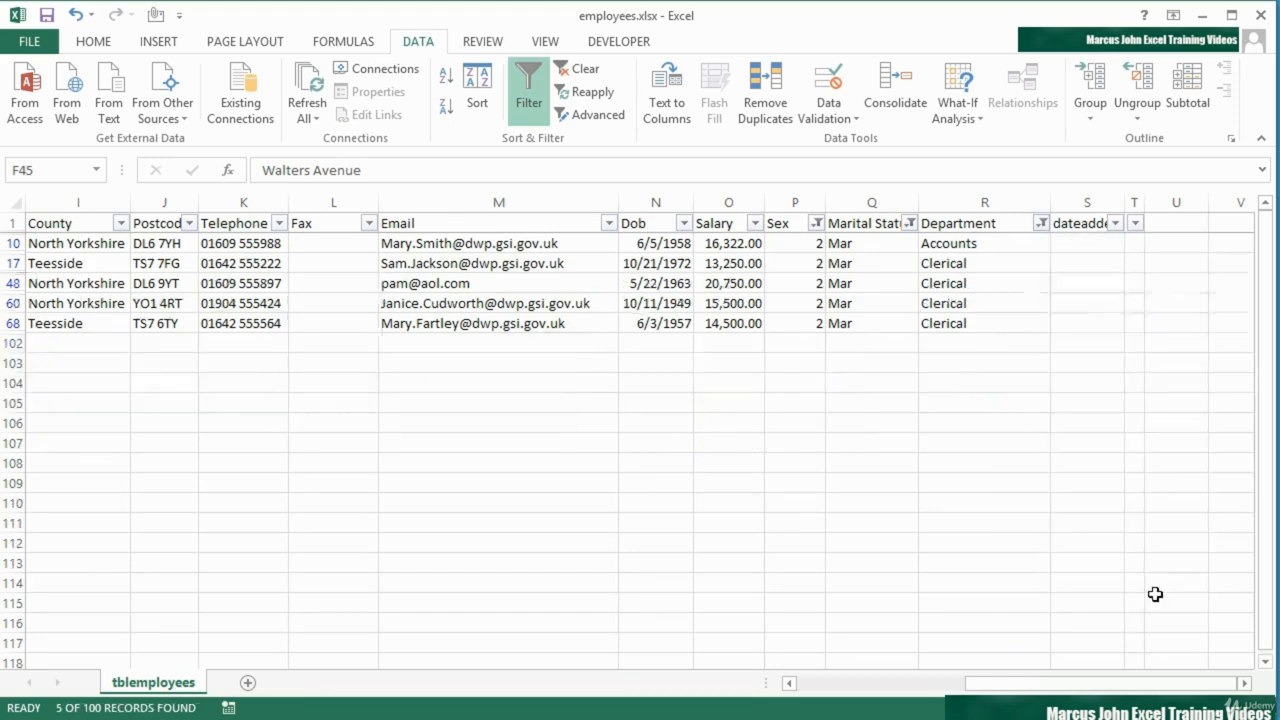
Hide columns E through L (House to Fax) and columns S and T
drag(993, 692, 818, 694)
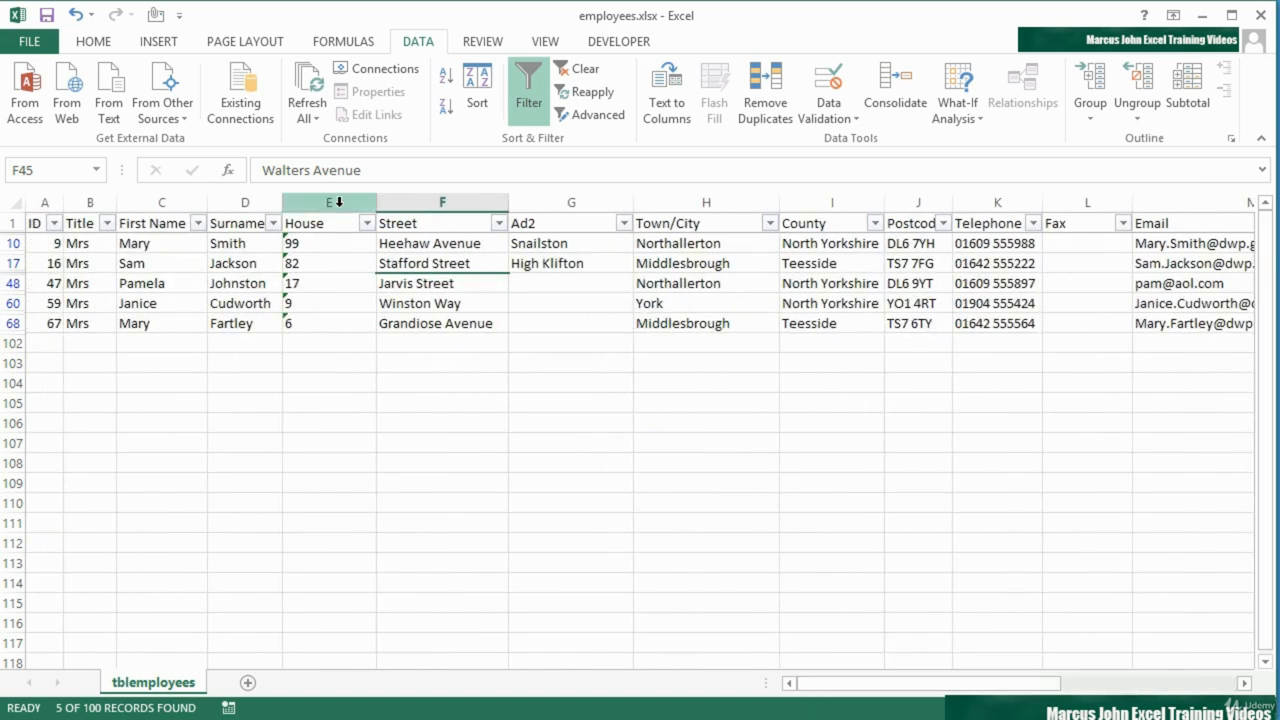
drag(340, 202, 1063, 209)
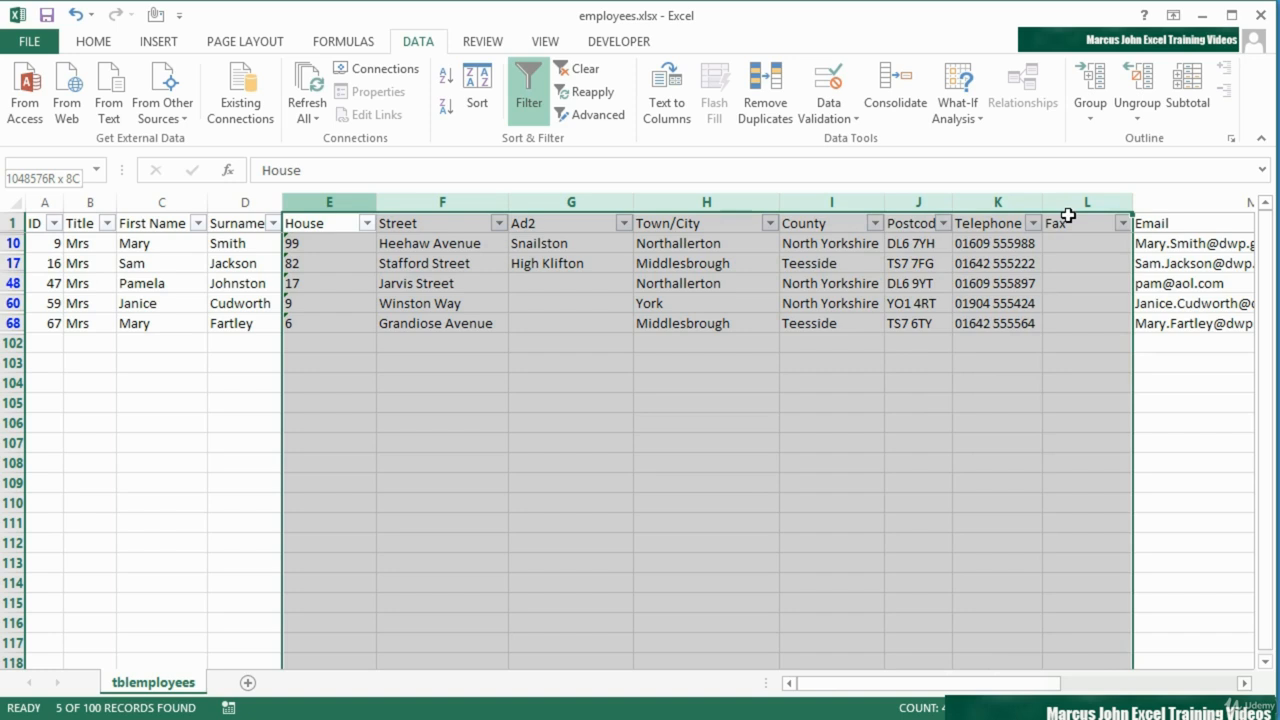
right_click(721, 207)
click(767, 470)
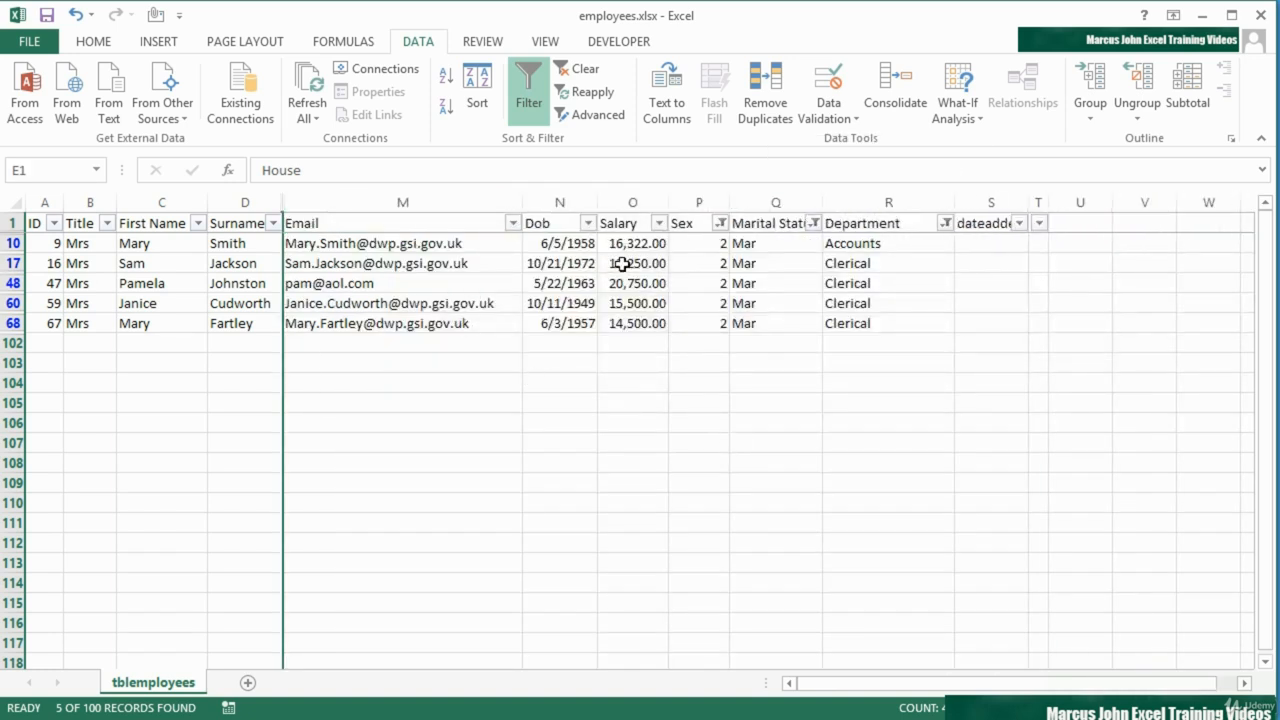
drag(993, 201, 1040, 202)
right_click(1015, 204)
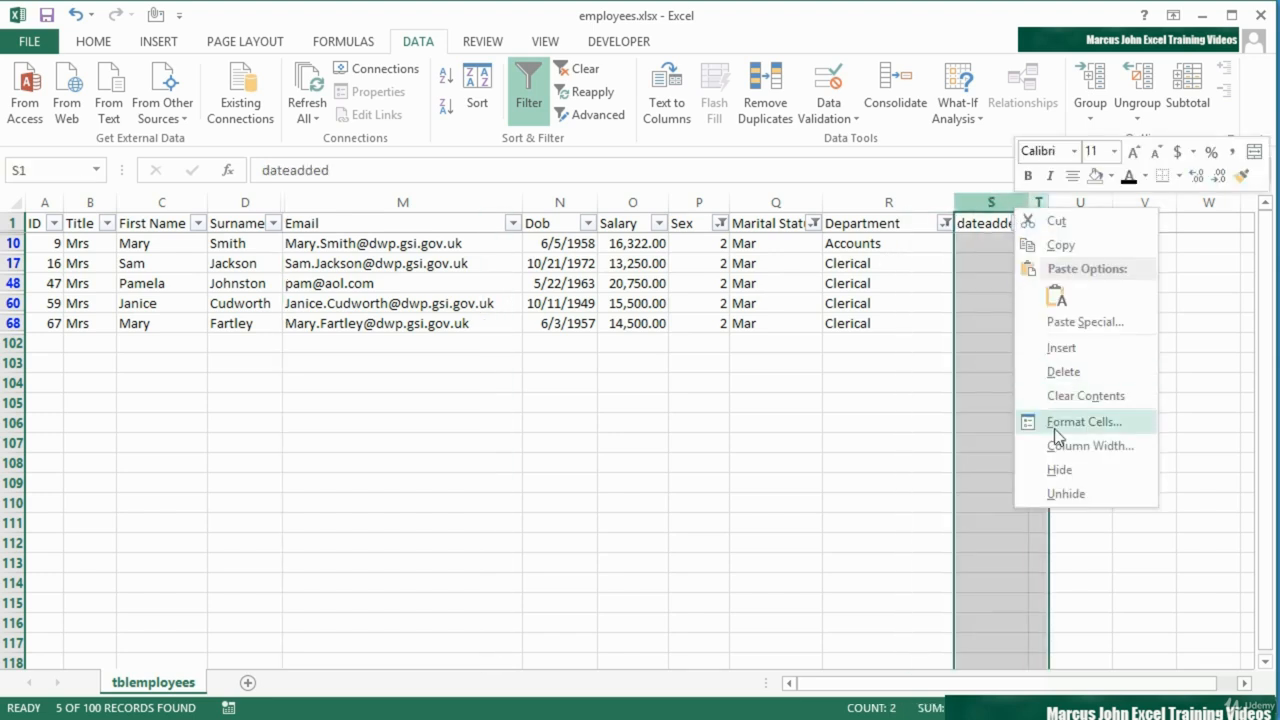
click(1062, 470)
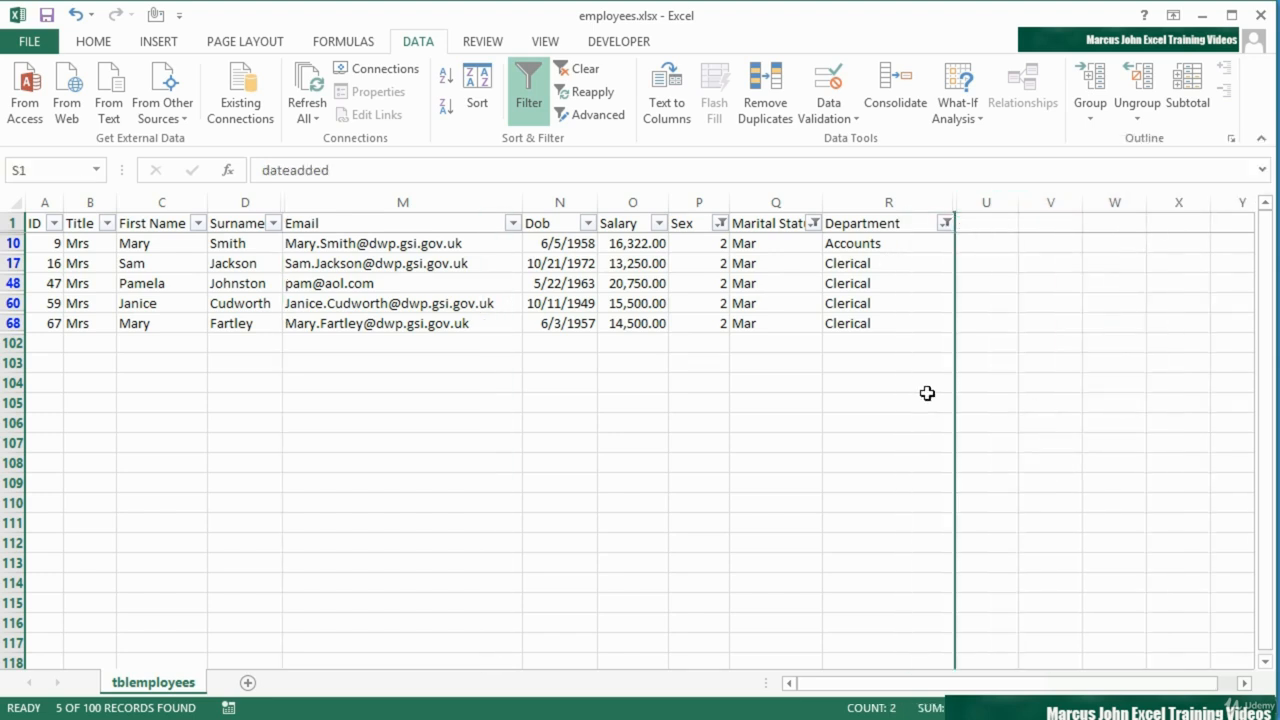
Save the current filters and hidden columns as a custom view named FemaleMarAdmin
click(545, 41)
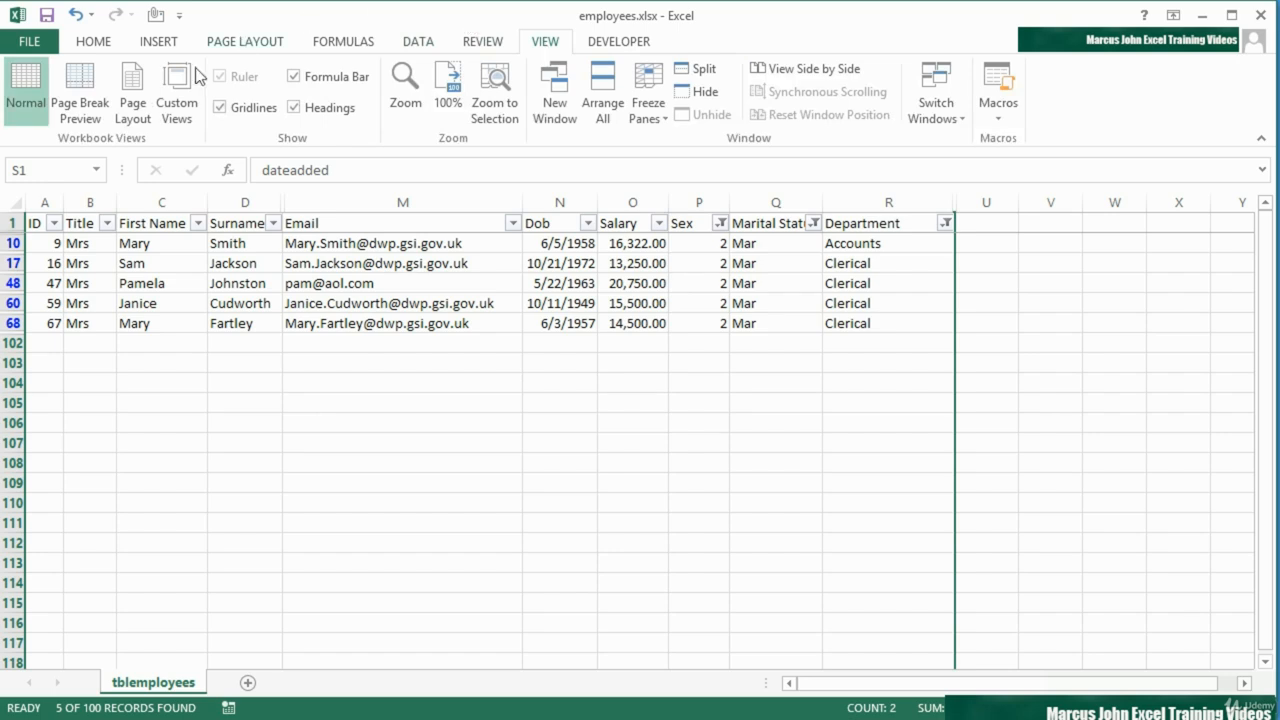
click(177, 103)
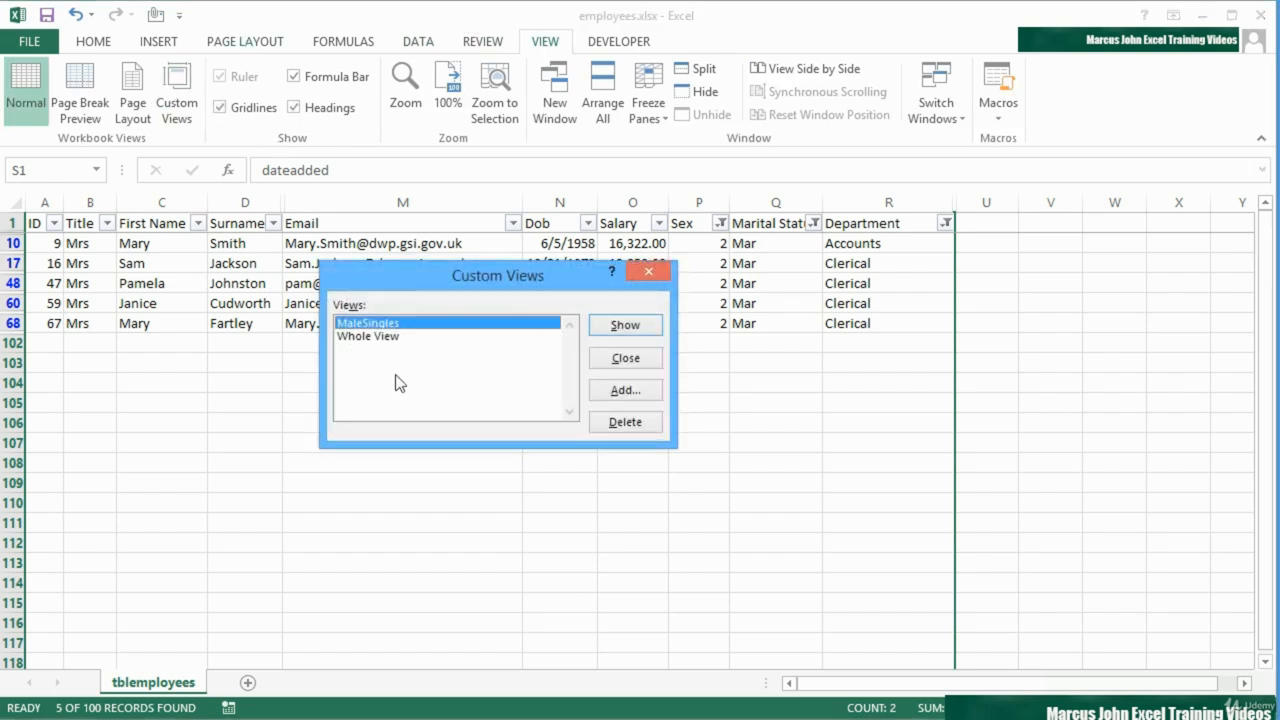
click(630, 392)
text(F)
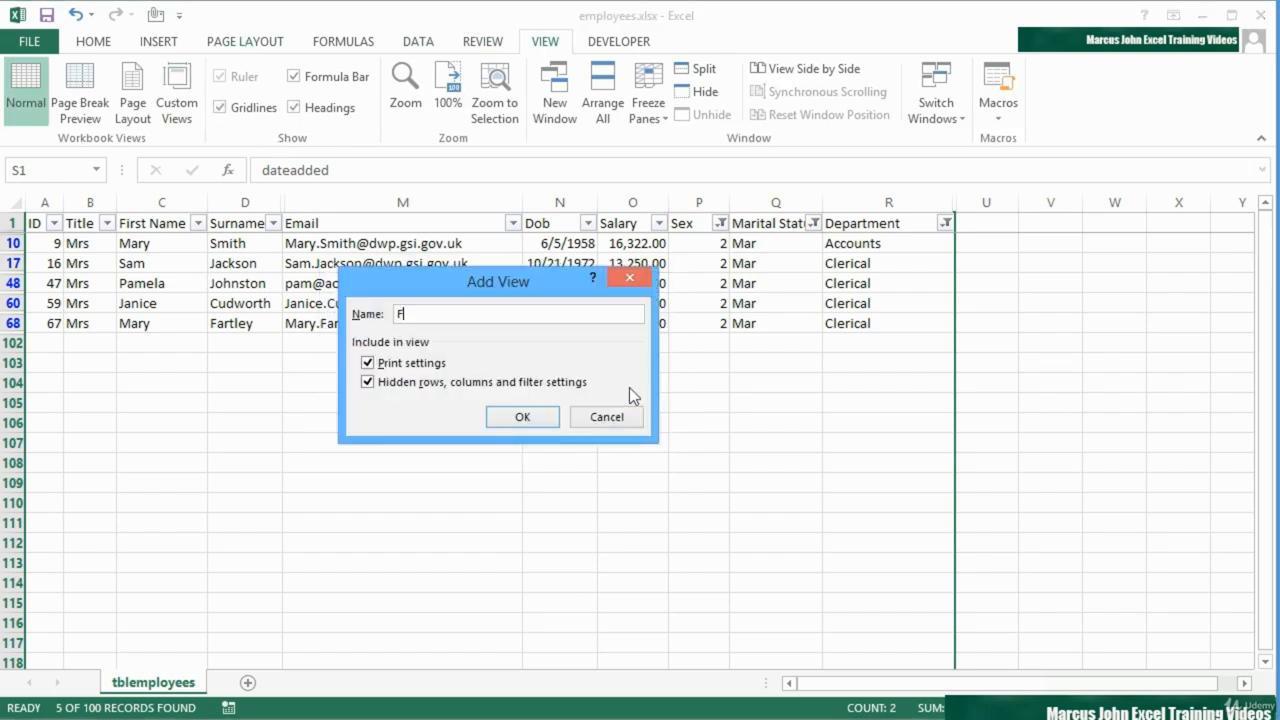
text(emaleMarAdmin)
click(525, 418)
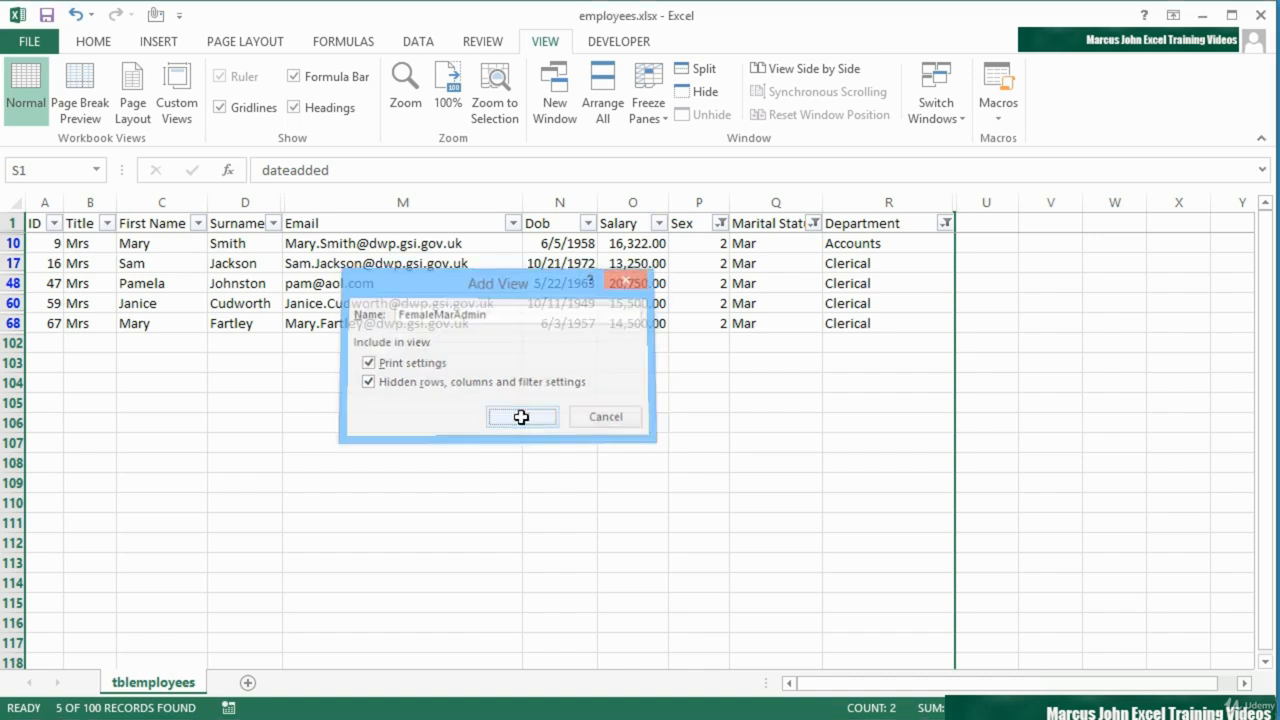
Show the MaleSingles custom view and return to Whole View
click(177, 108)
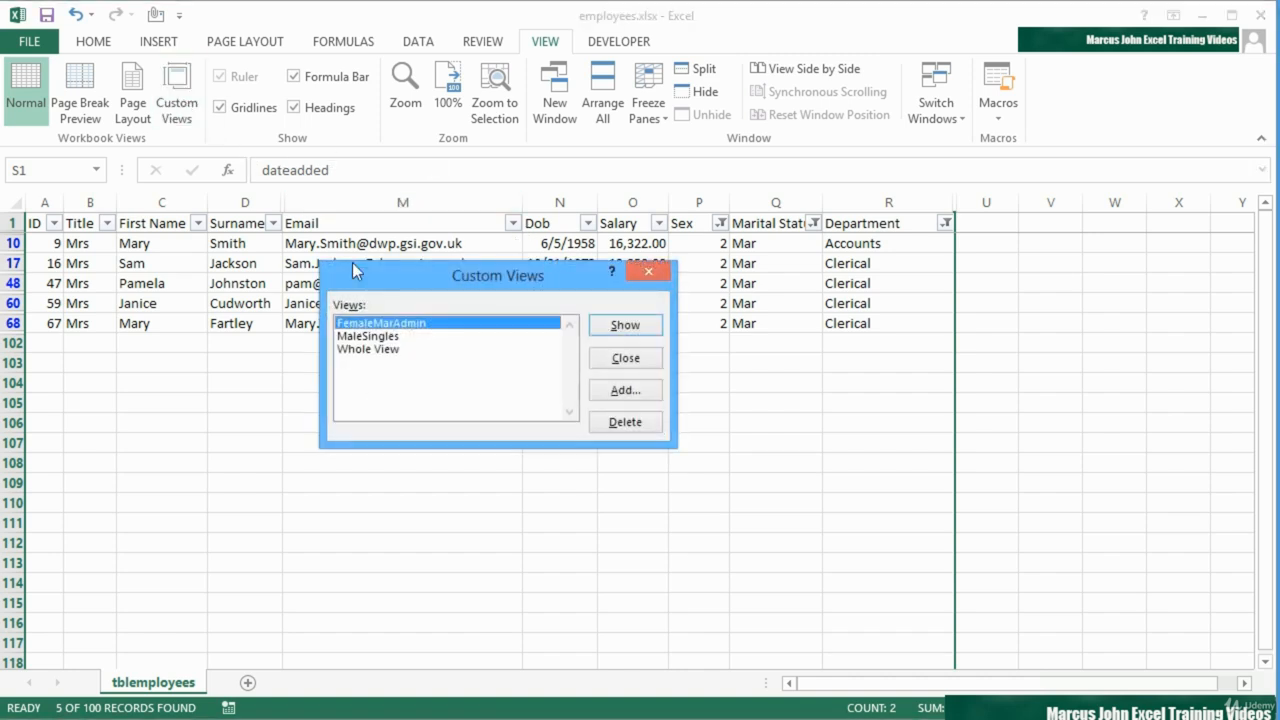
click(408, 337)
click(612, 326)
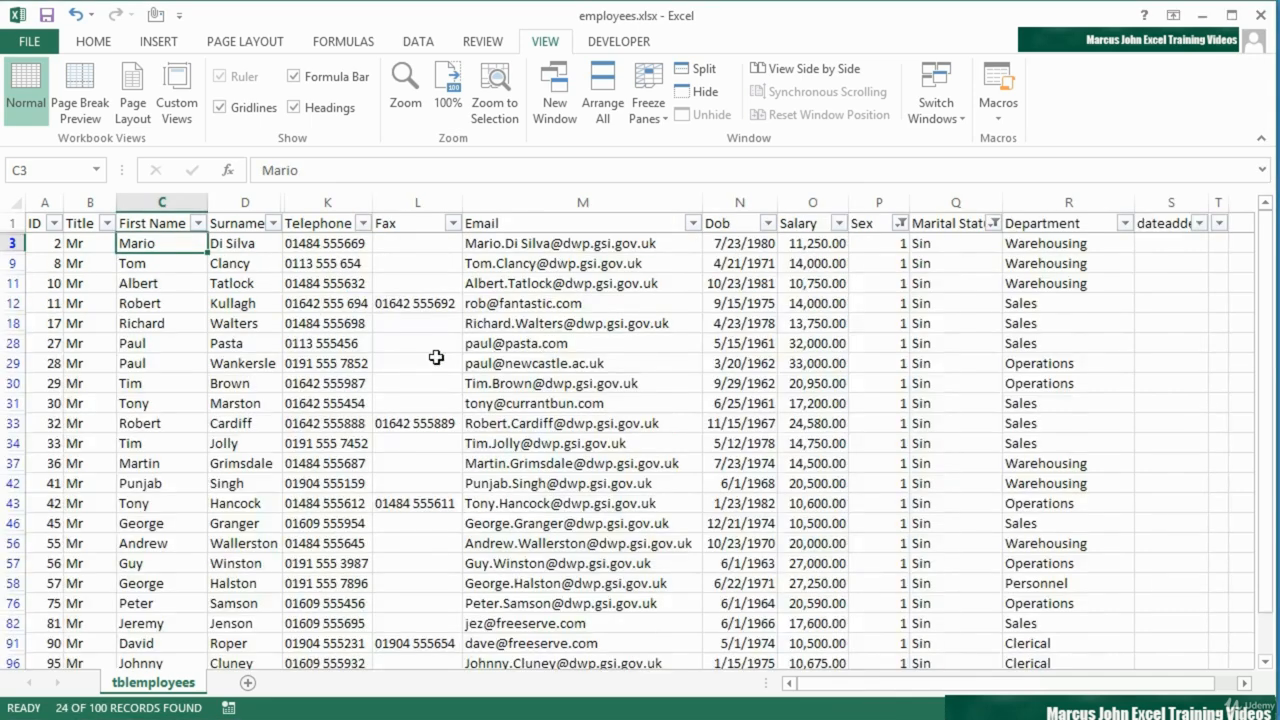
click(177, 106)
click(472, 349)
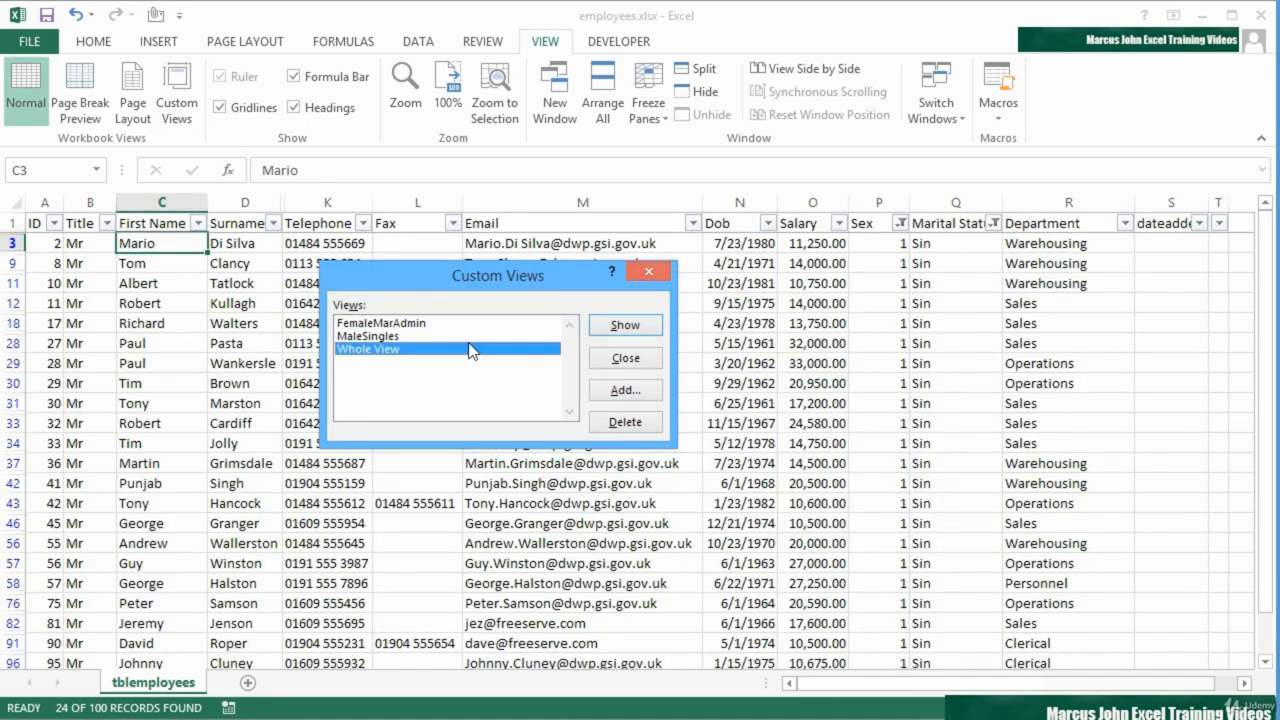
double_click(470, 347)
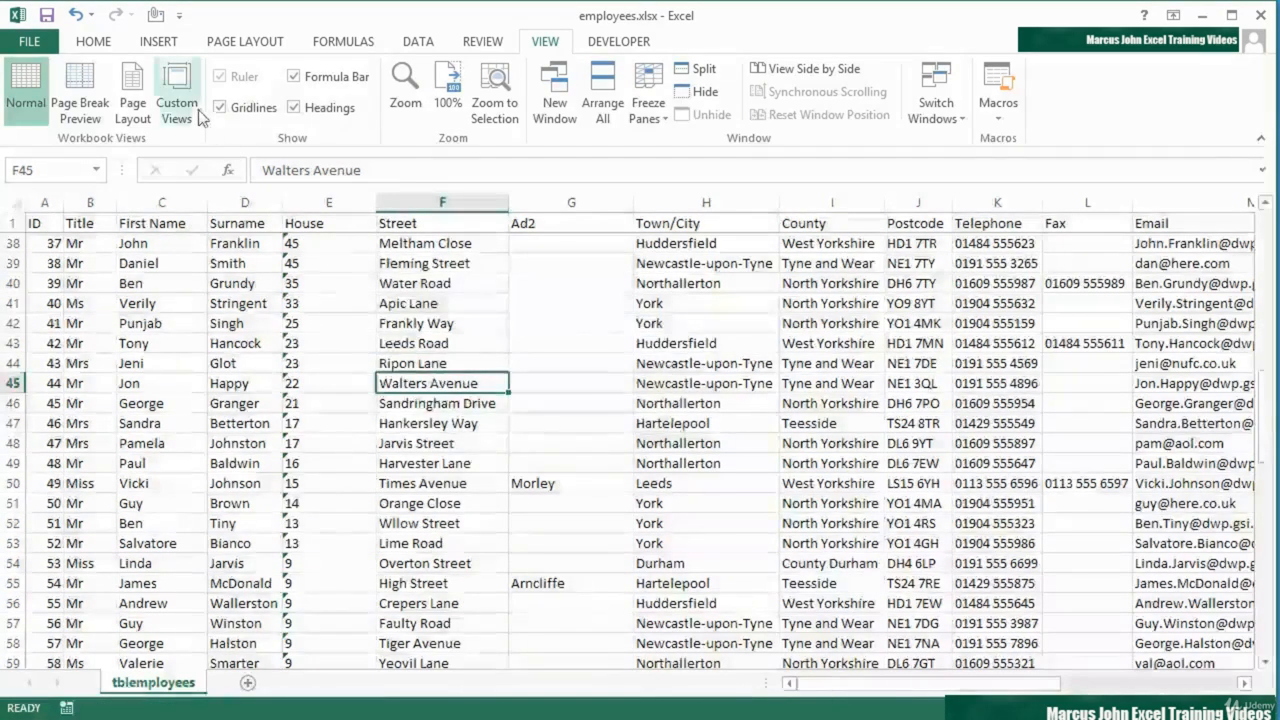
Show the MaleSingles custom view and switch from it to FemaleMarAdmin
click(195, 117)
click(422, 337)
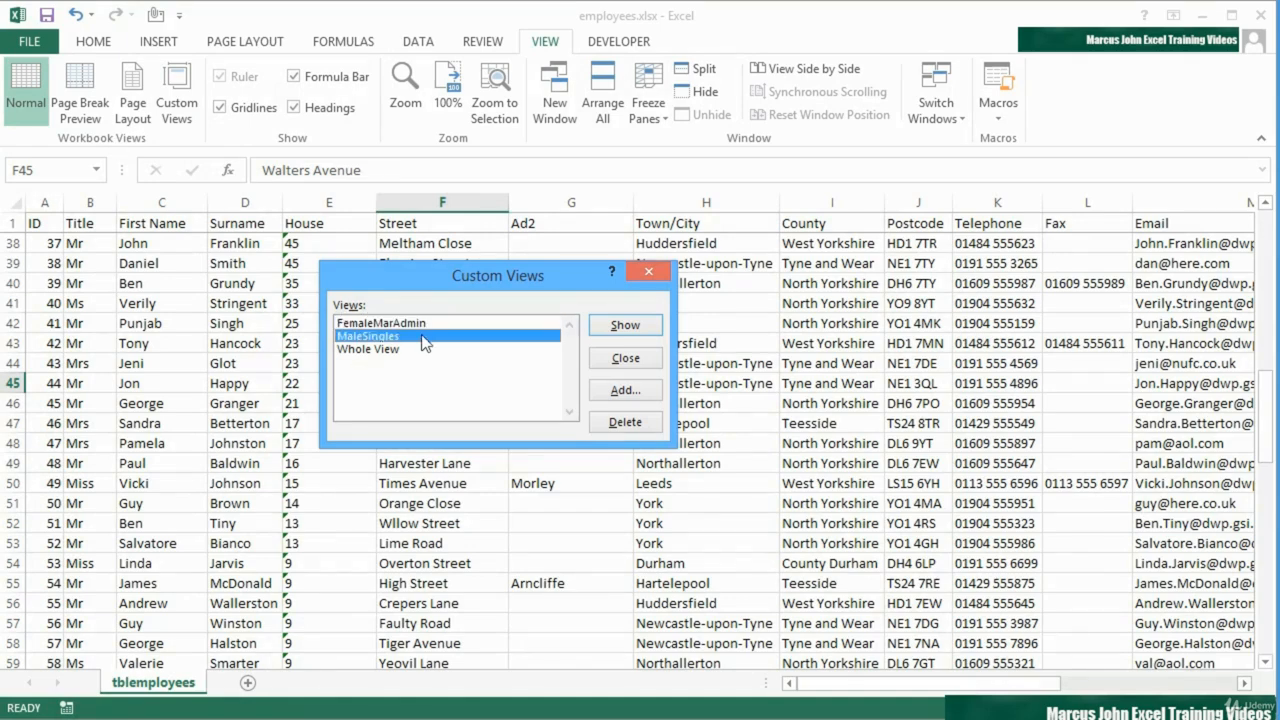
double_click(422, 337)
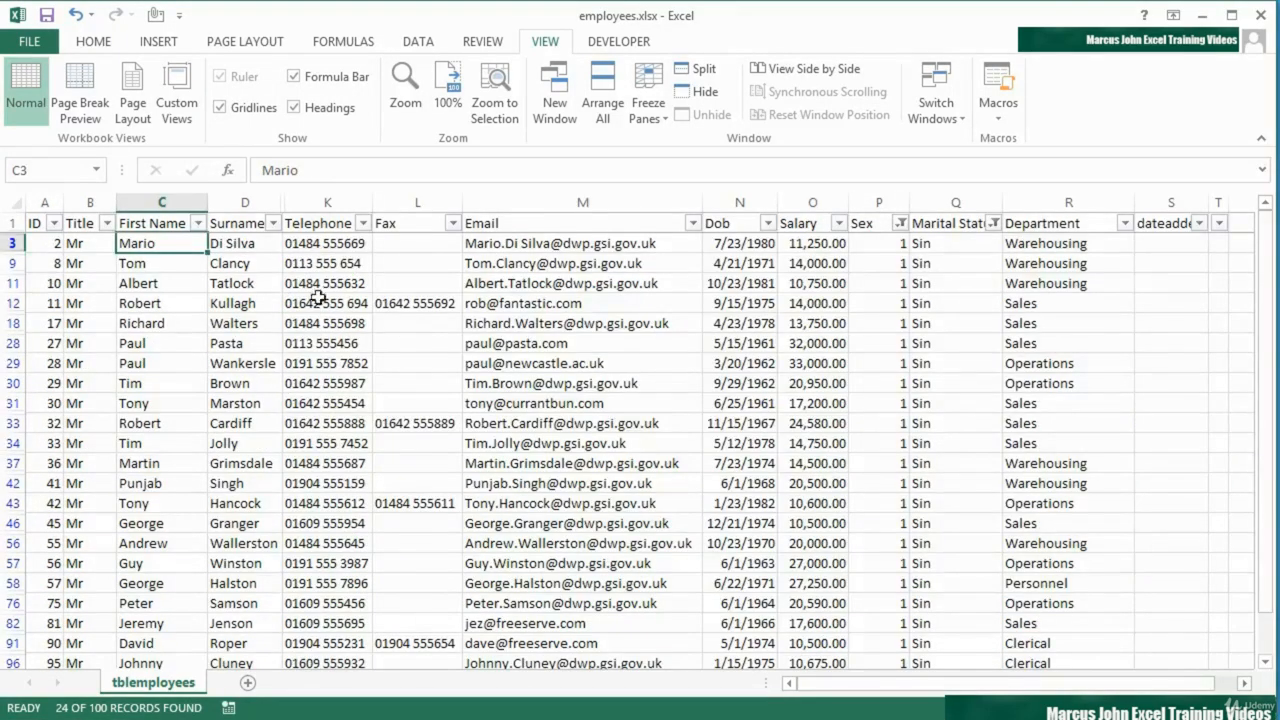
click(190, 110)
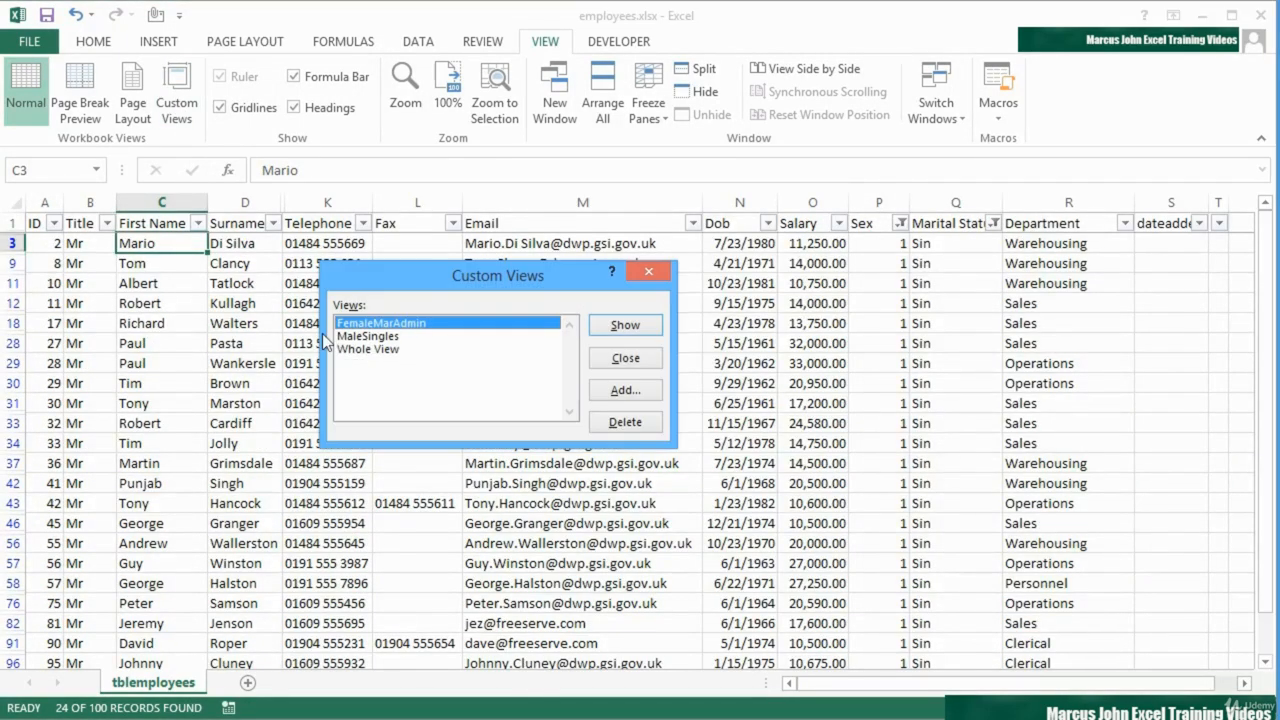
double_click(394, 325)
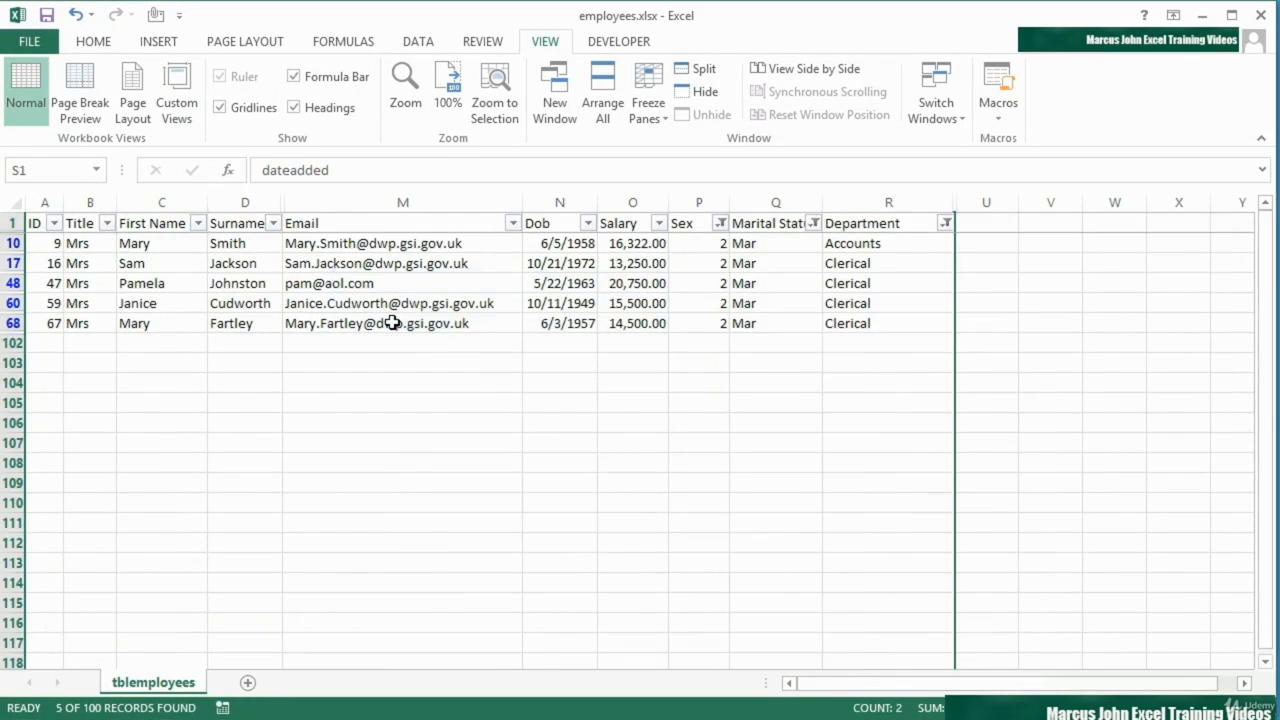
Switch the sheet from FemaleMarAdmin back to the Whole View custom view
click(176, 107)
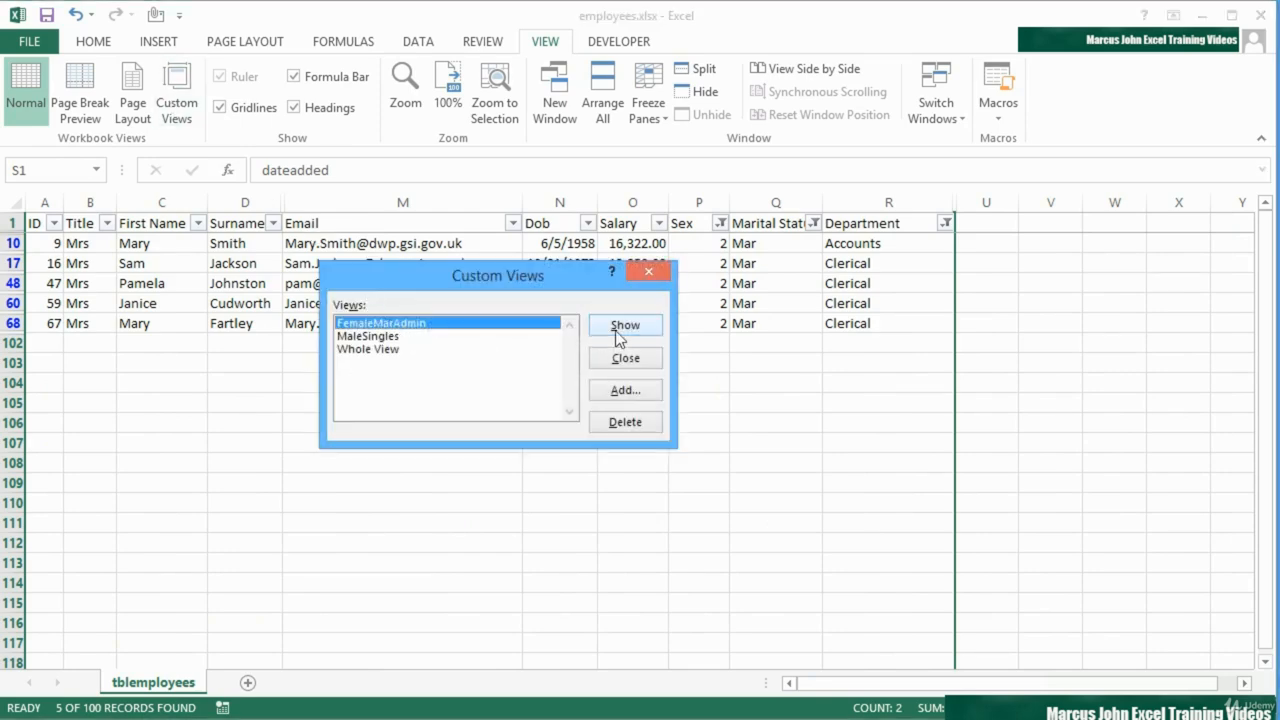
click(399, 351)
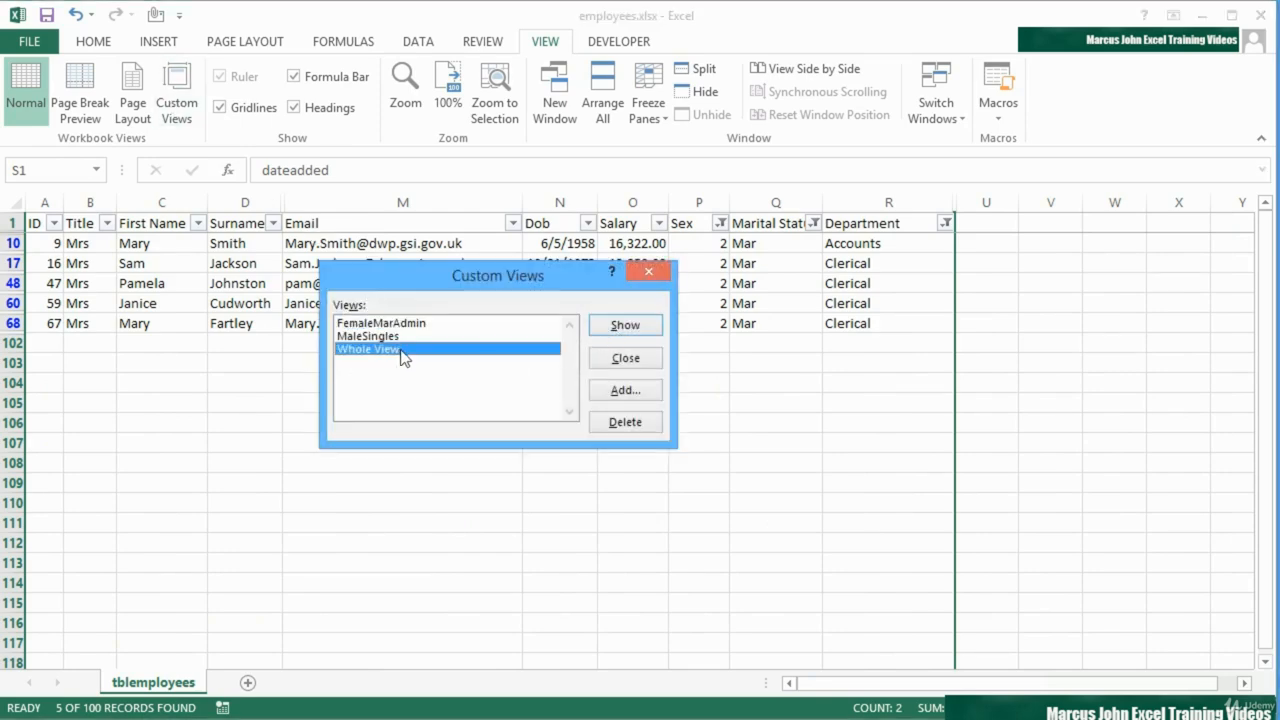
double_click(400, 348)
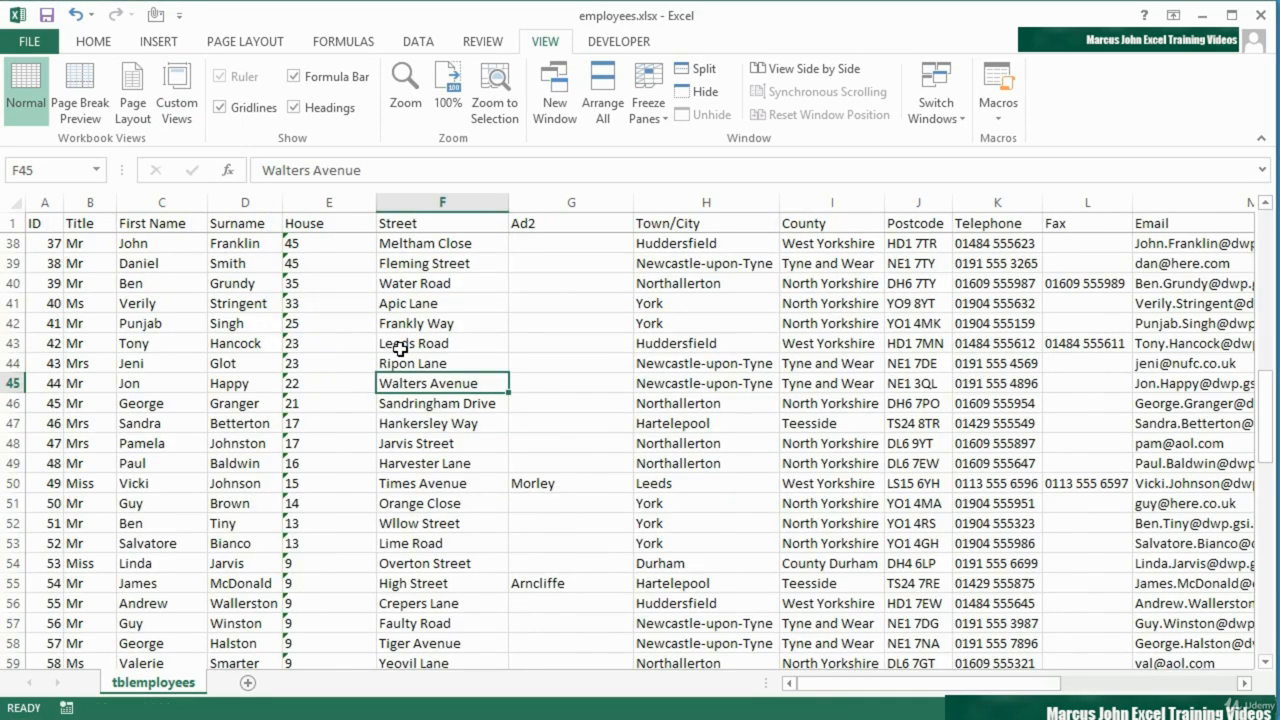
Apply the MaleSingles custom view to the employee sheet
click(177, 96)
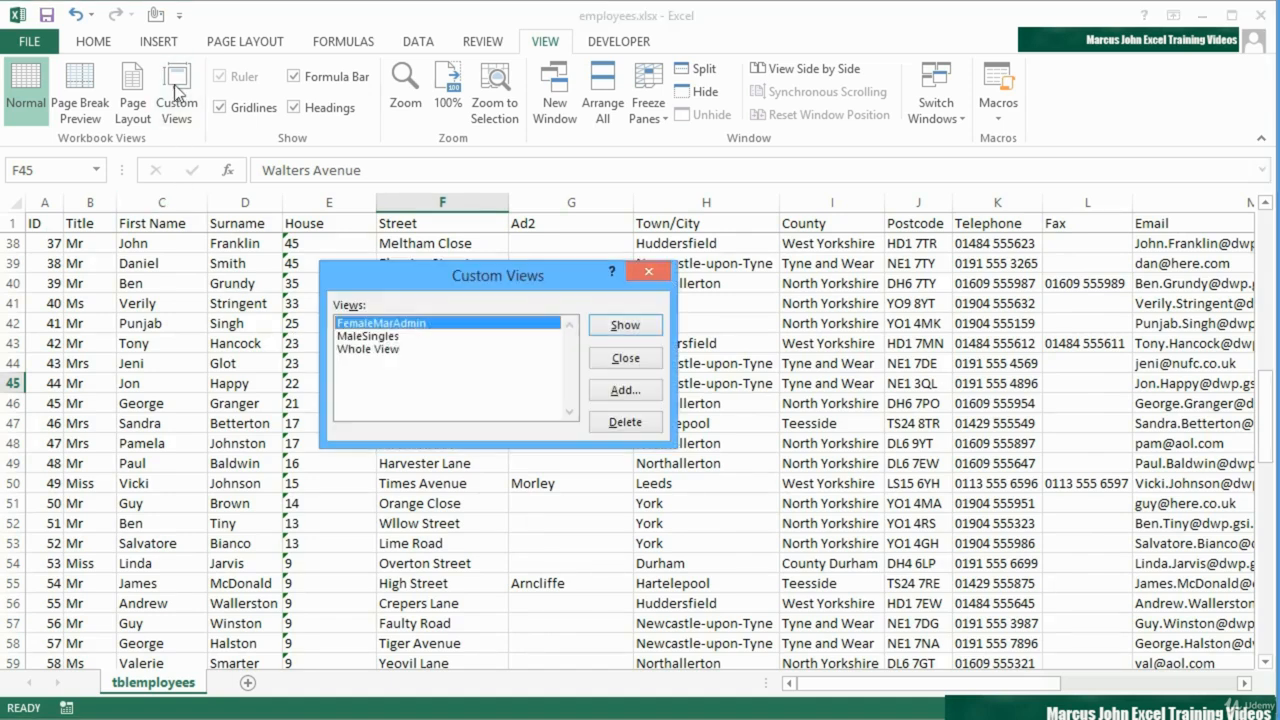
click(632, 360)
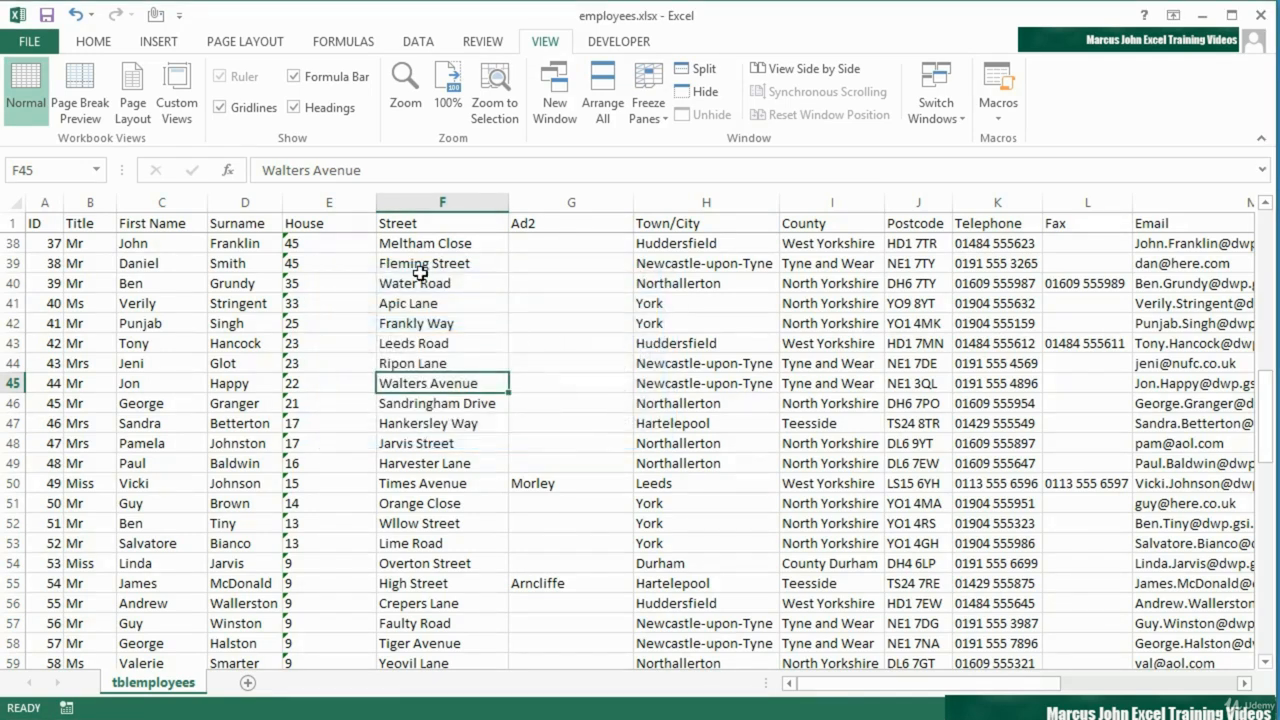
click(177, 95)
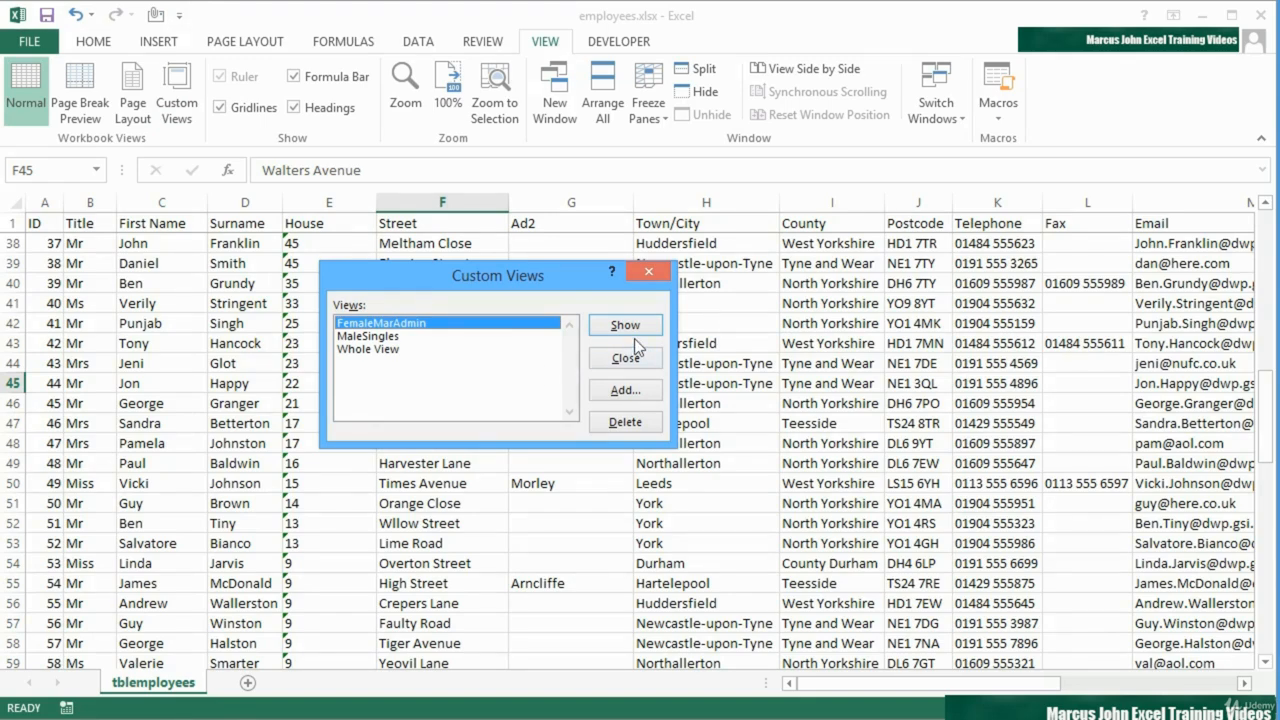
double_click(406, 337)
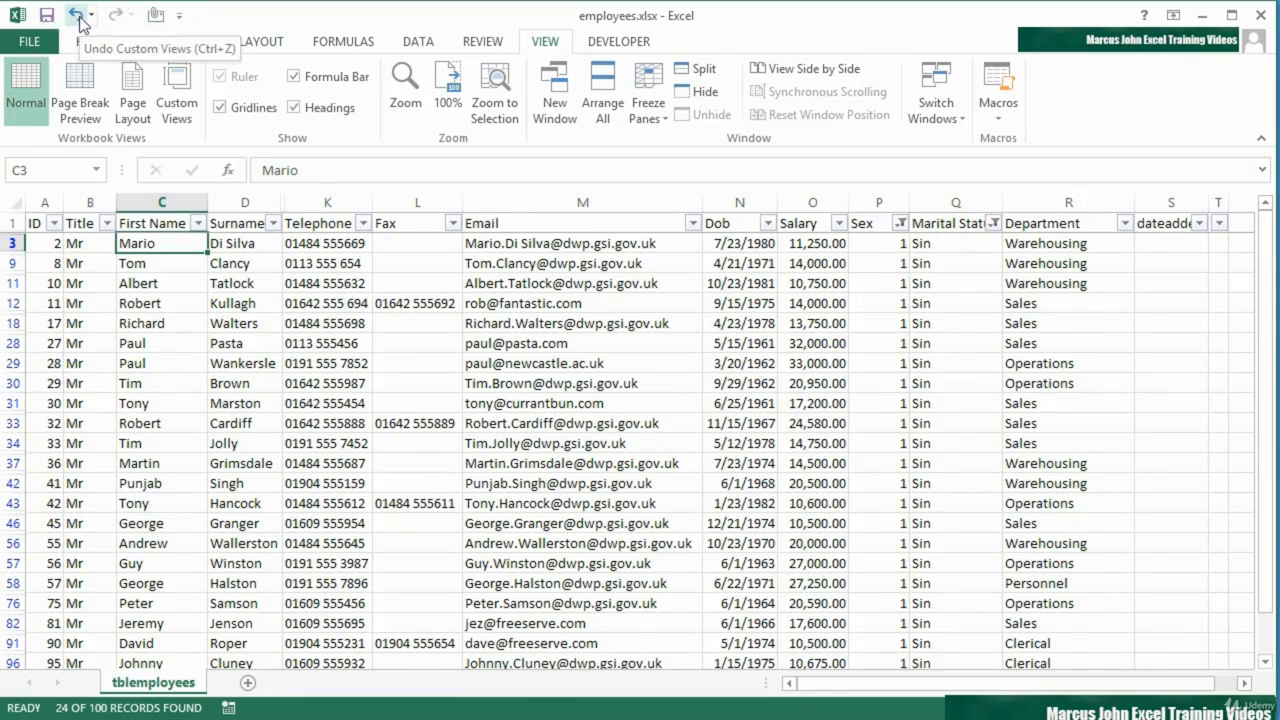
Open the Quick Access Toolbar customization options and select the Custom Views command among the Commands Not in the Ribbon
click(179, 15)
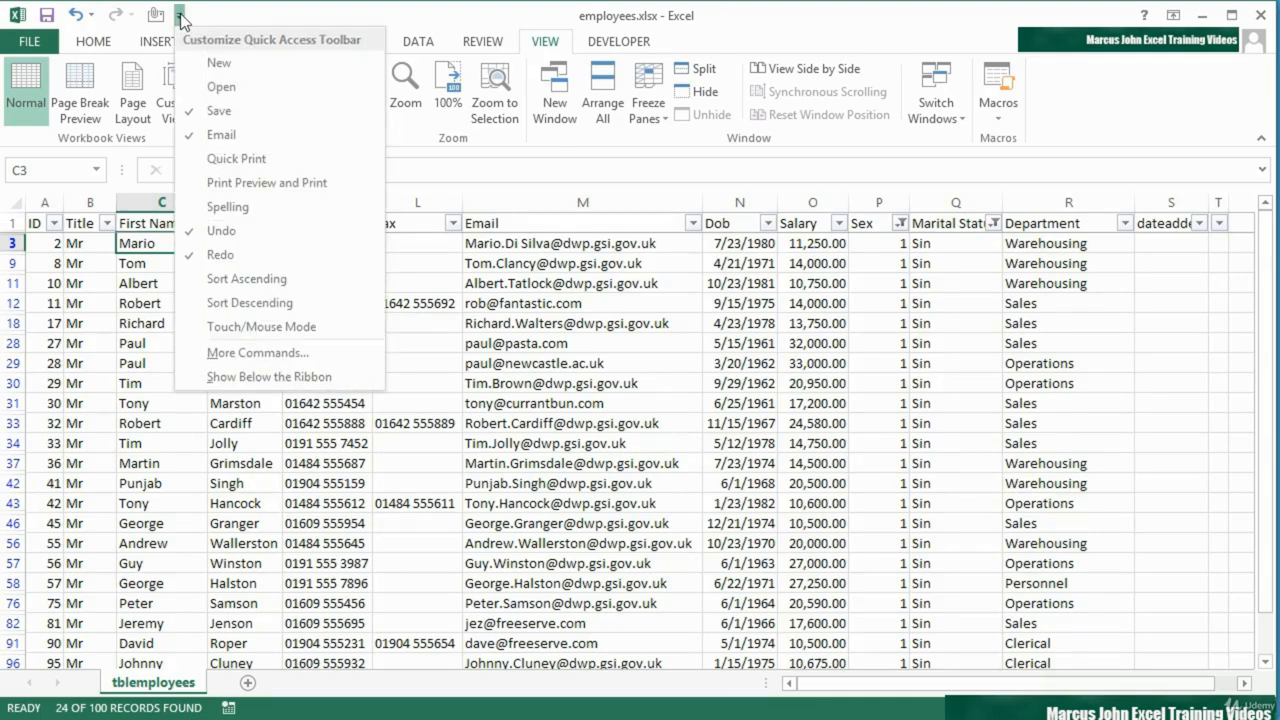
click(259, 352)
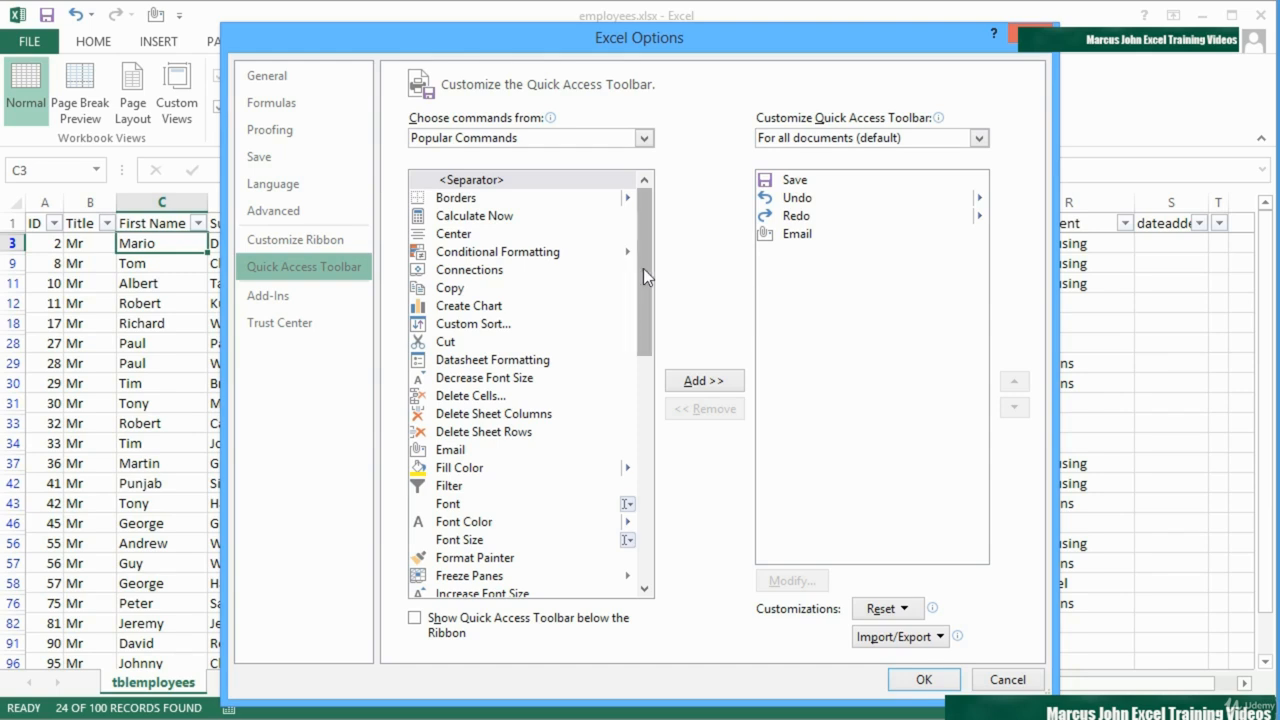
click(644, 139)
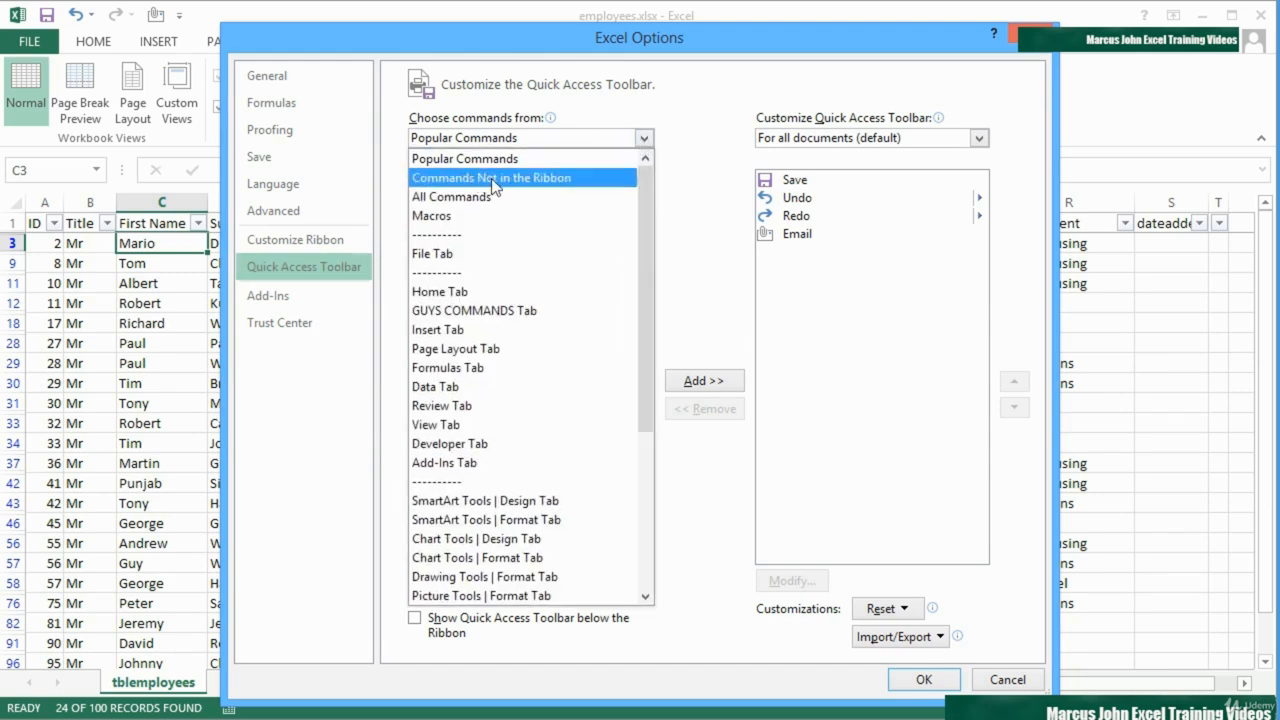
click(522, 176)
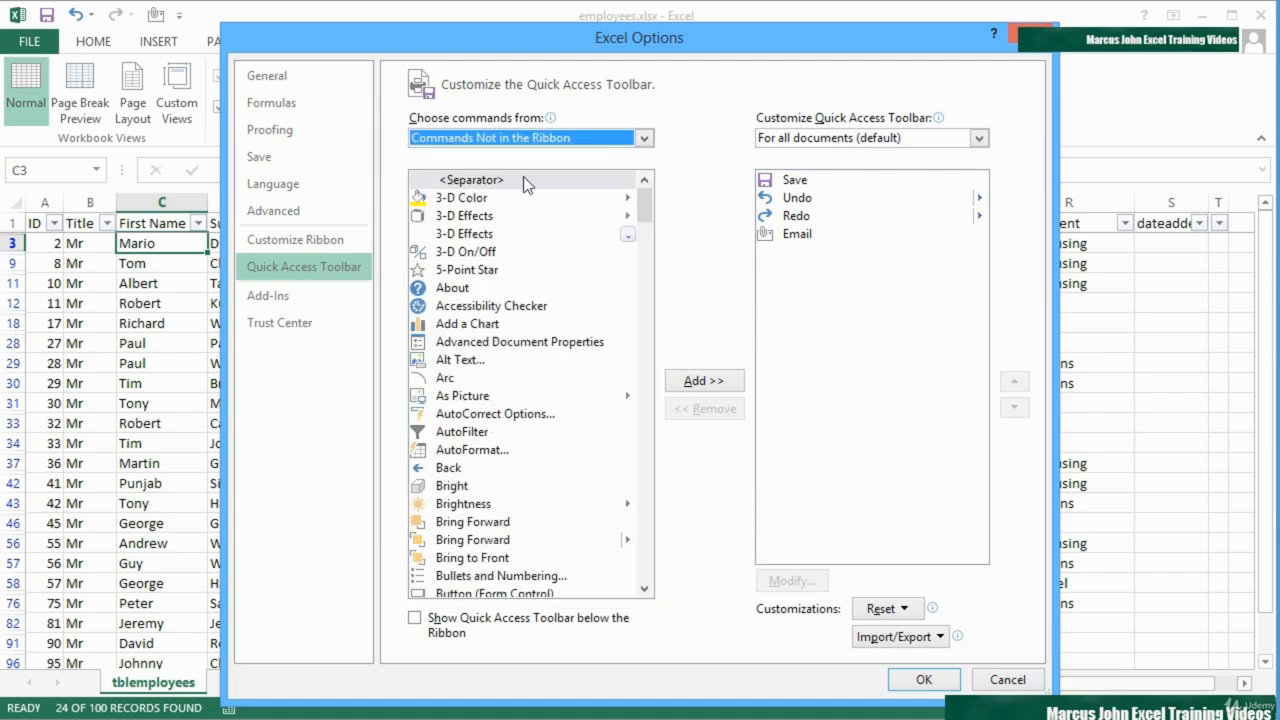
drag(644, 205, 645, 278)
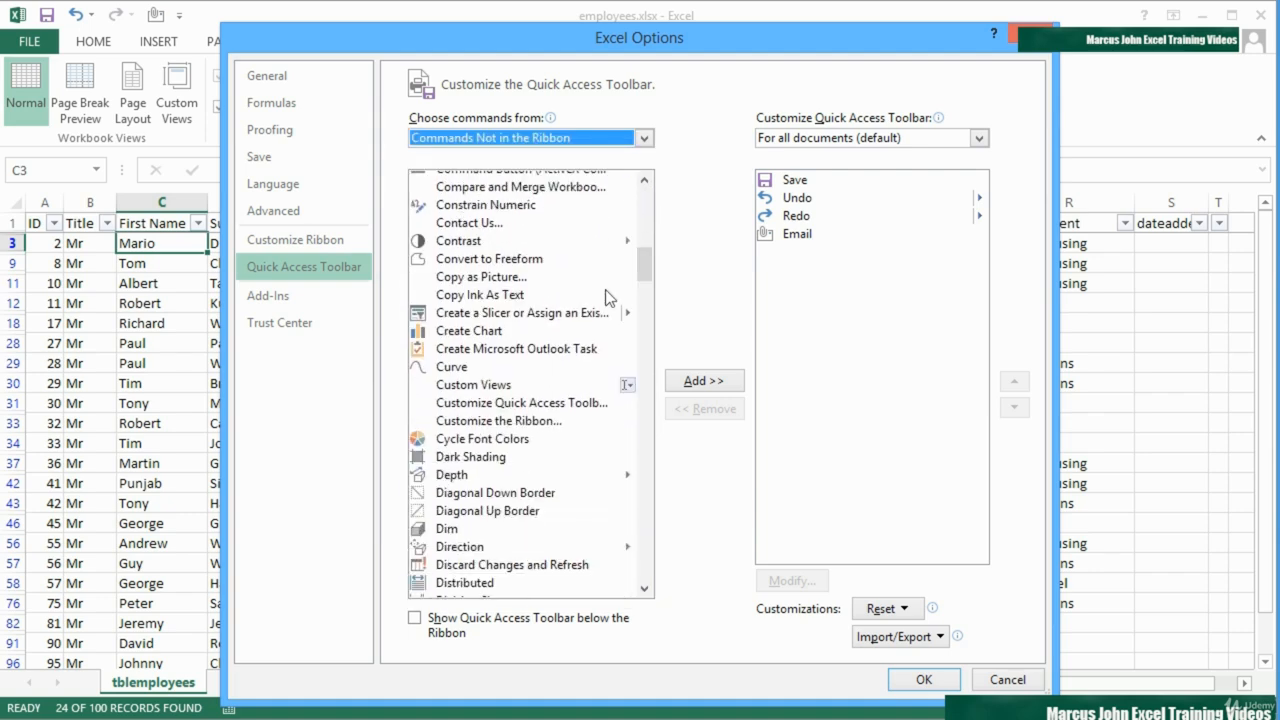
click(485, 385)
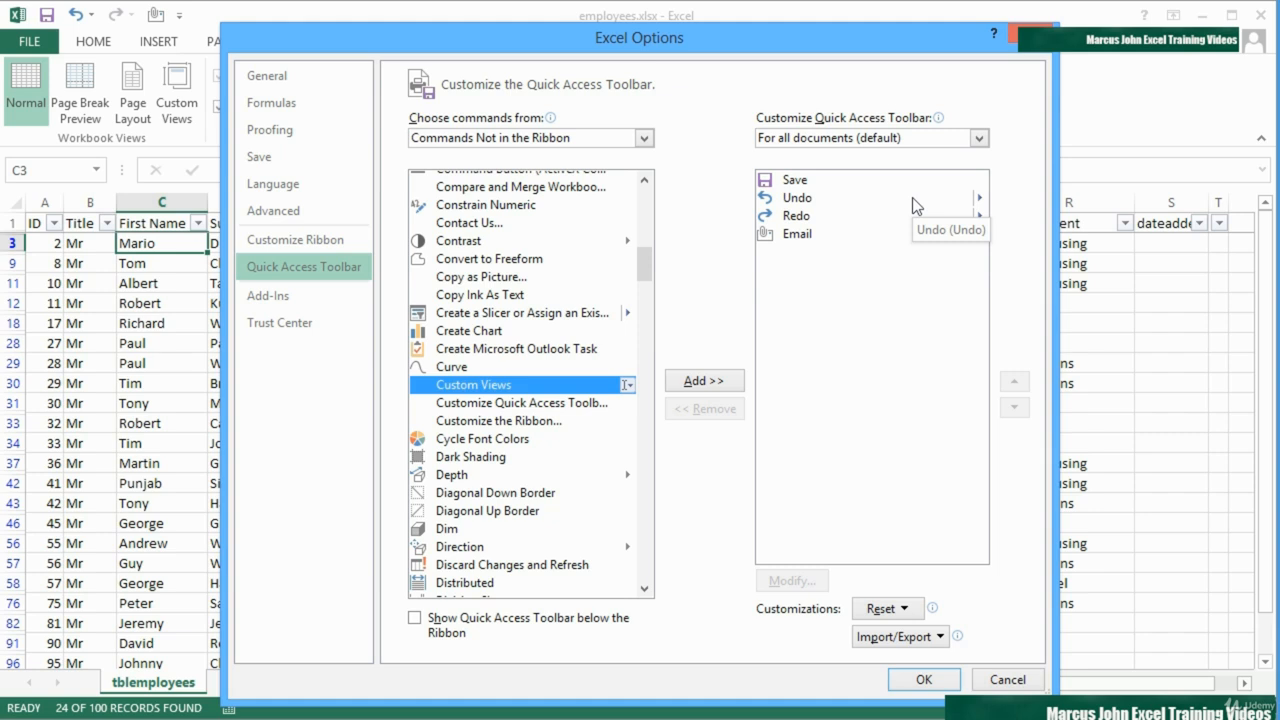
Add the Custom Views command to the Quick Access Toolbar for employees.xlsx only and apply the options
click(941, 139)
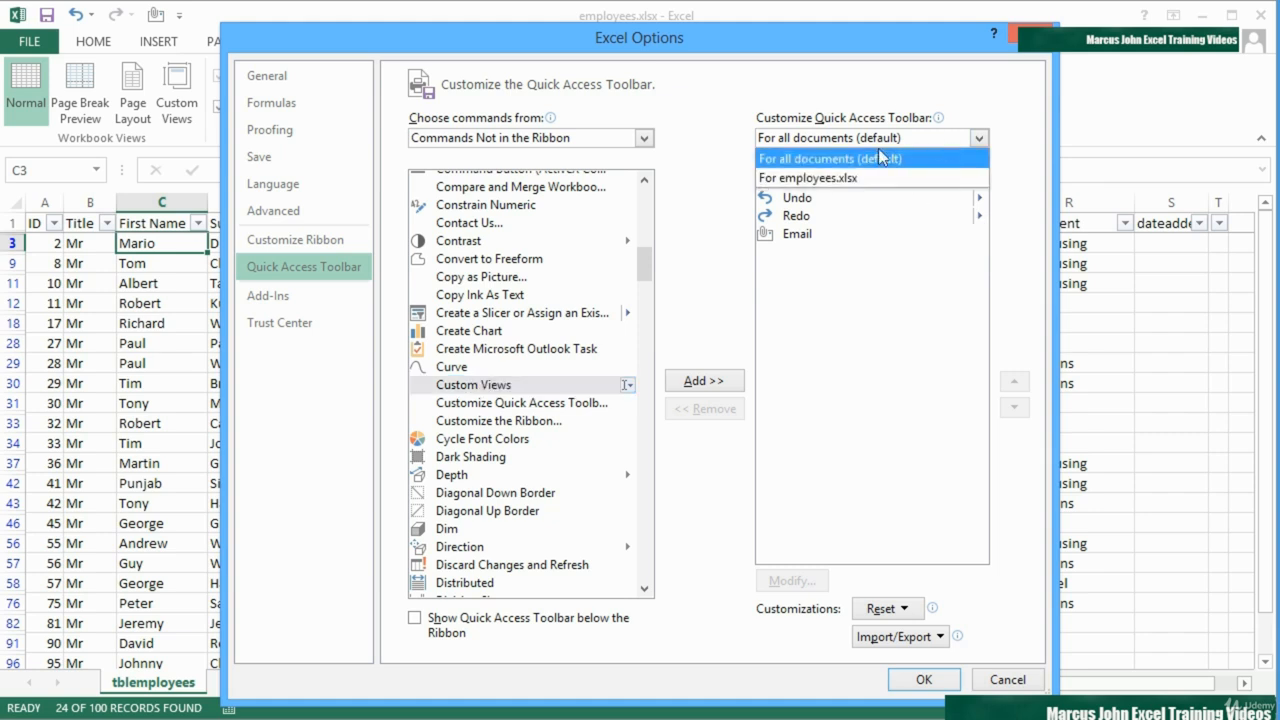
click(818, 178)
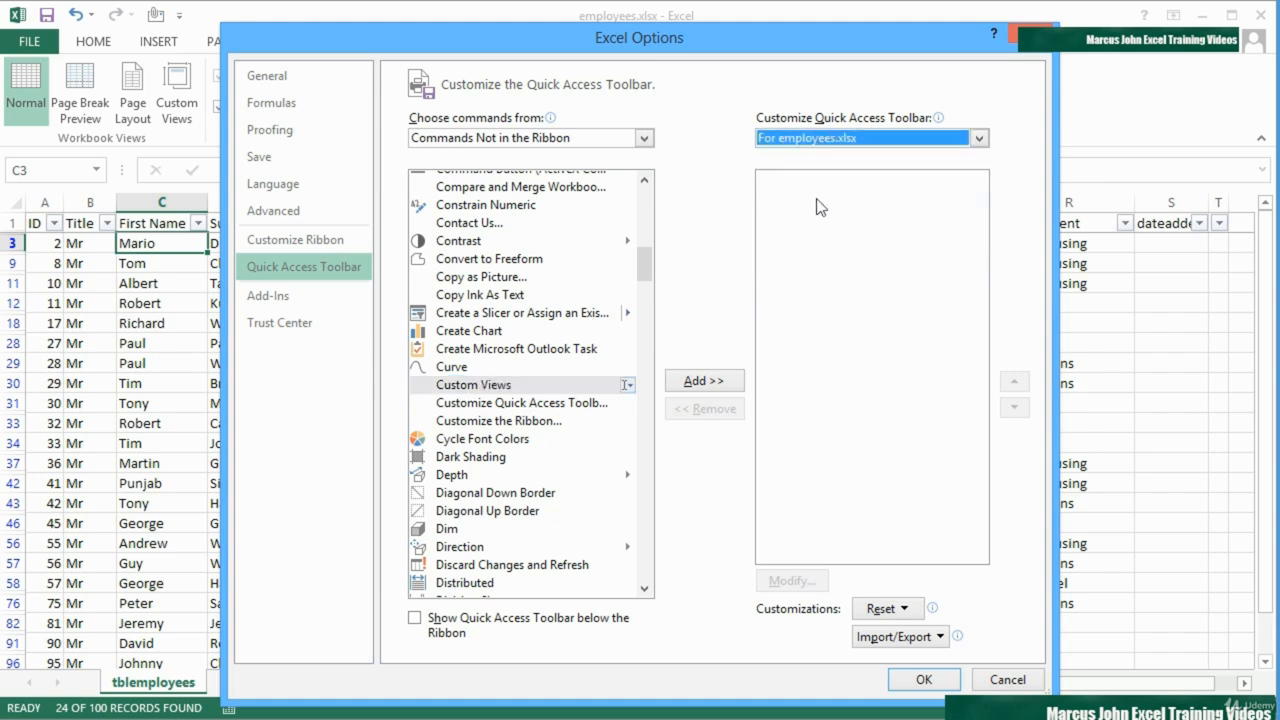
click(519, 388)
click(712, 381)
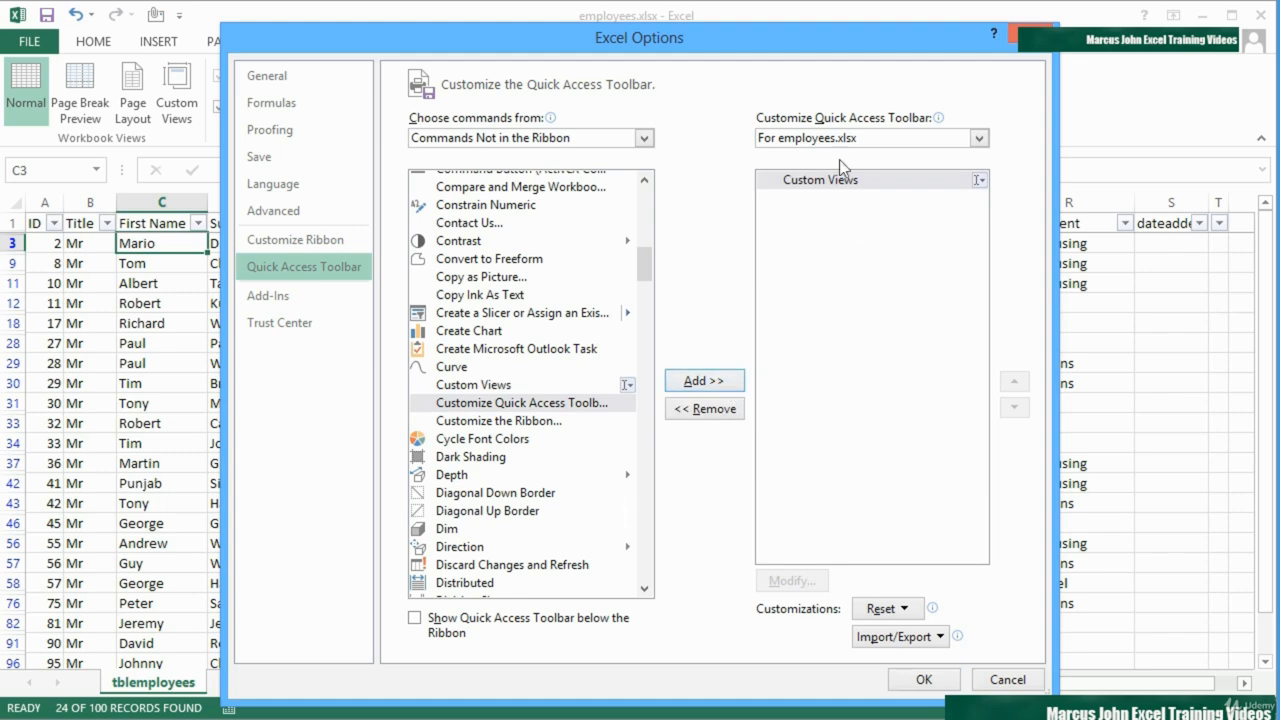
click(922, 679)
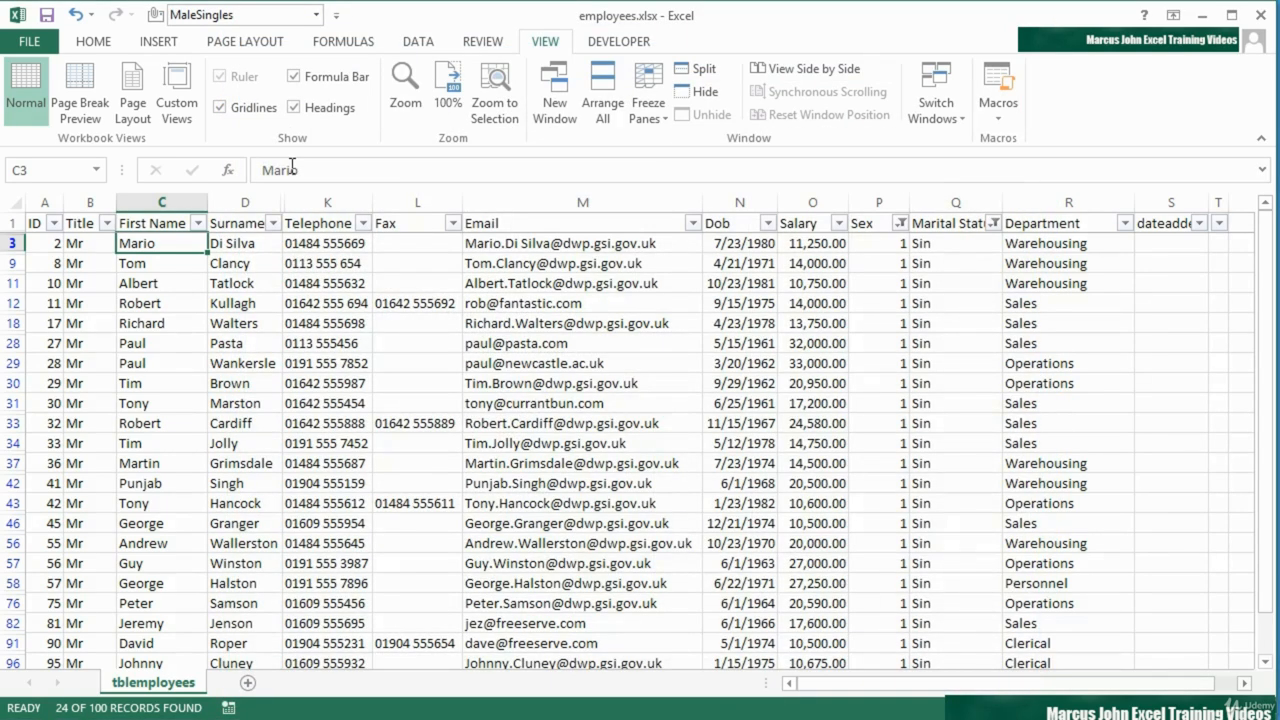
Use the Quick Access Toolbar's Custom Views control to switch the sheet to Whole View and from there to FemaleMarAdmin
click(318, 15)
click(272, 40)
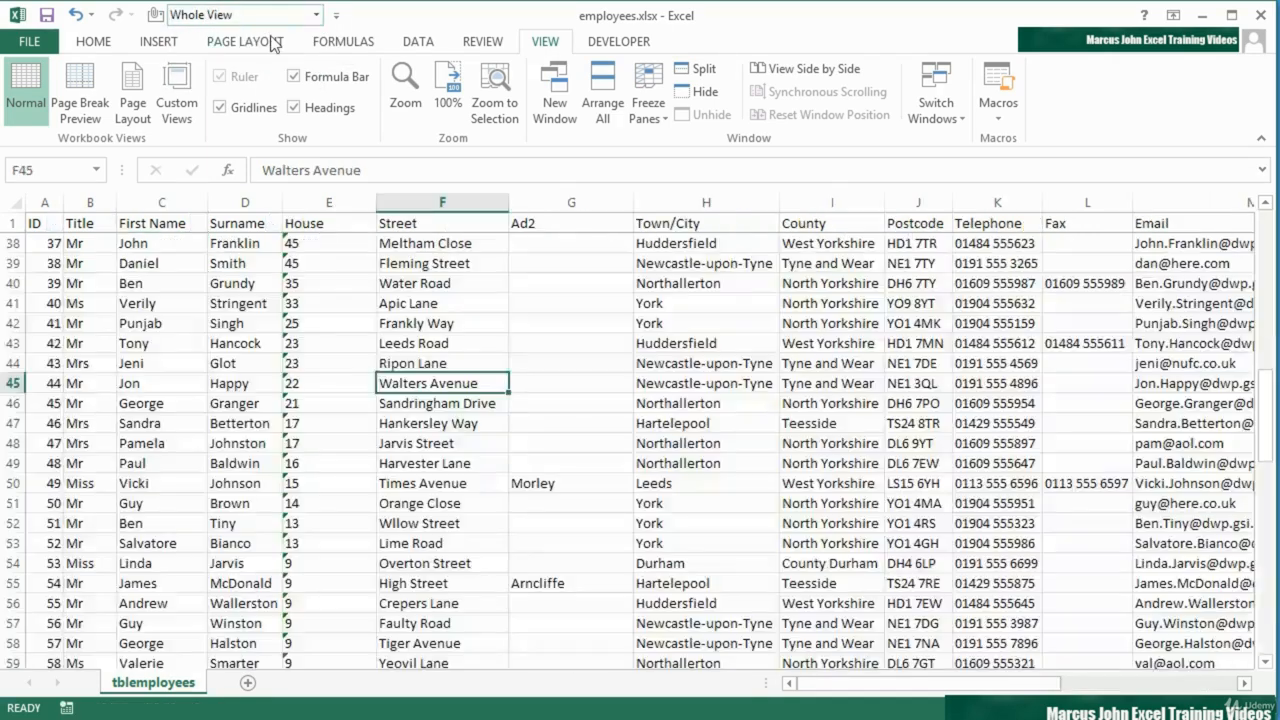
click(318, 15)
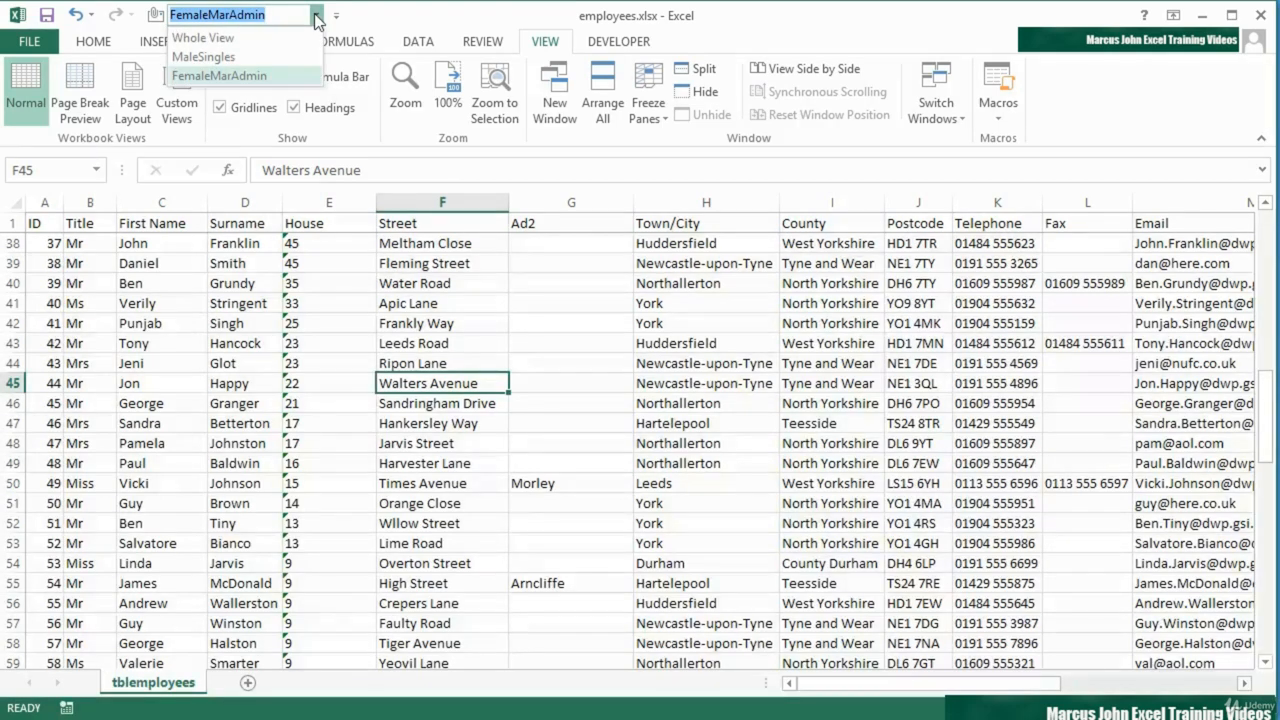
click(254, 75)
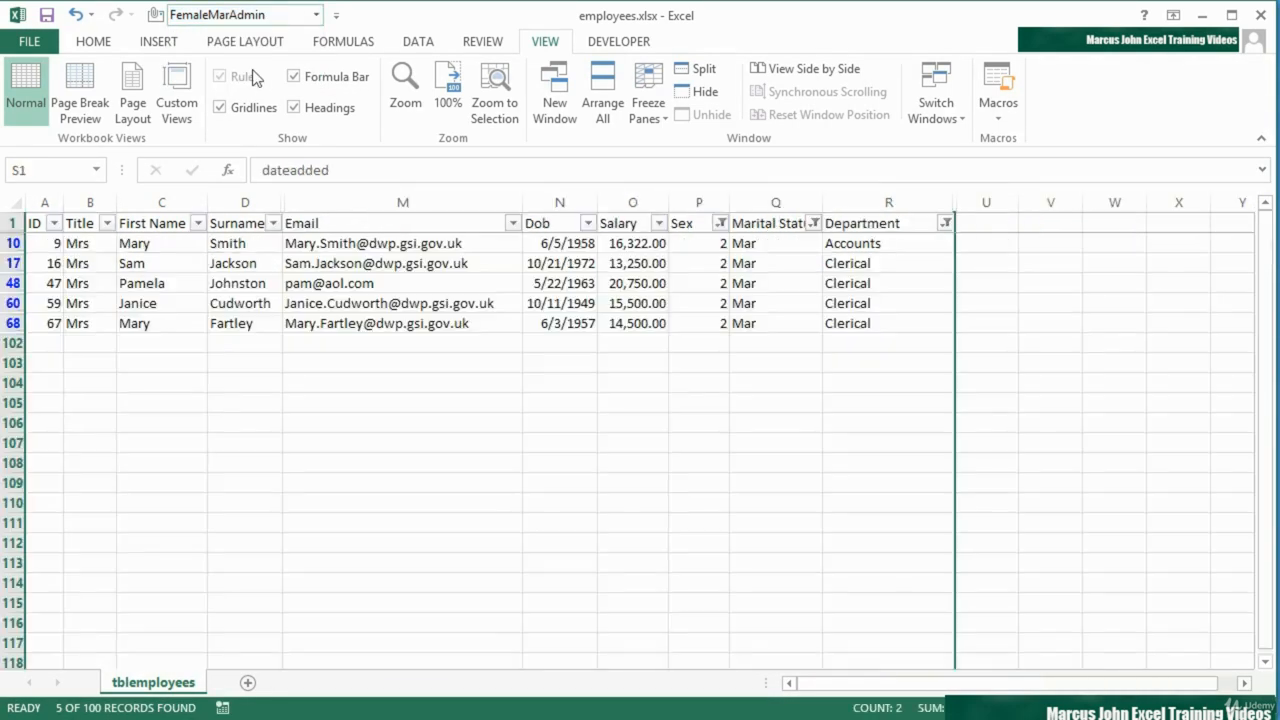
Switch the sheet to the MaleSingles custom view with the Custom Views control and return it to Whole View
click(317, 26)
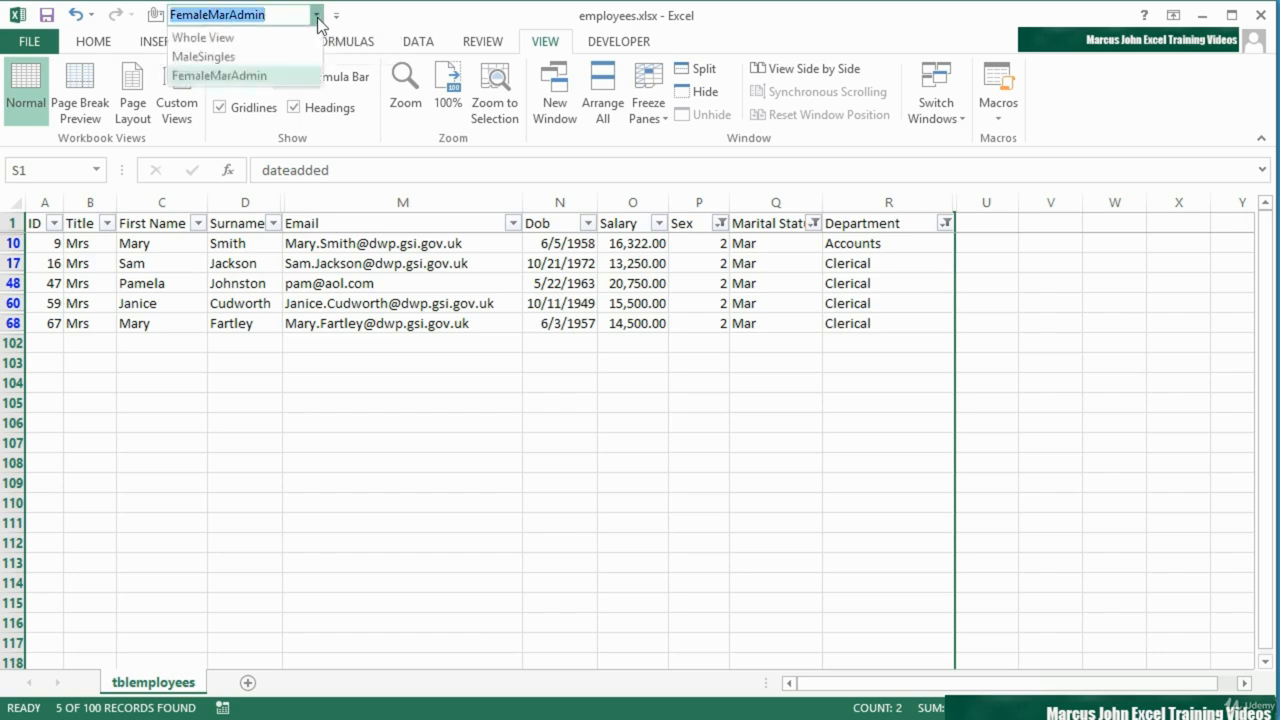
click(277, 56)
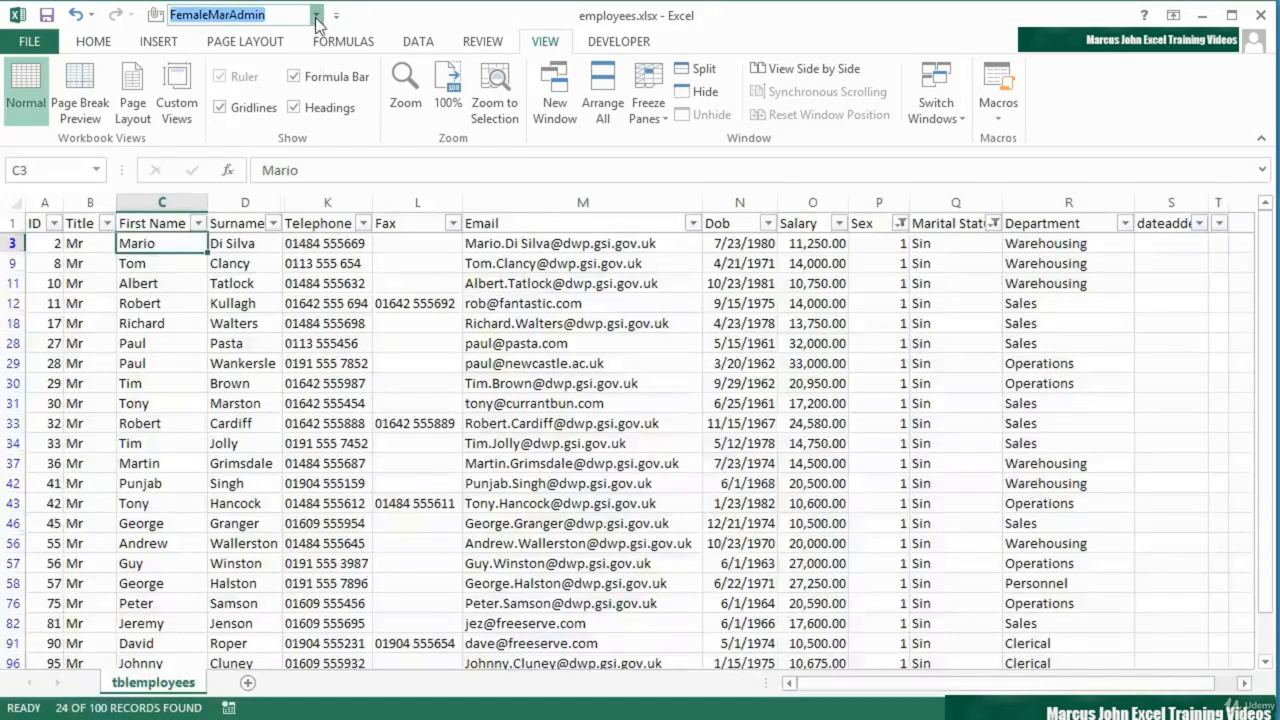
click(316, 14)
click(305, 38)
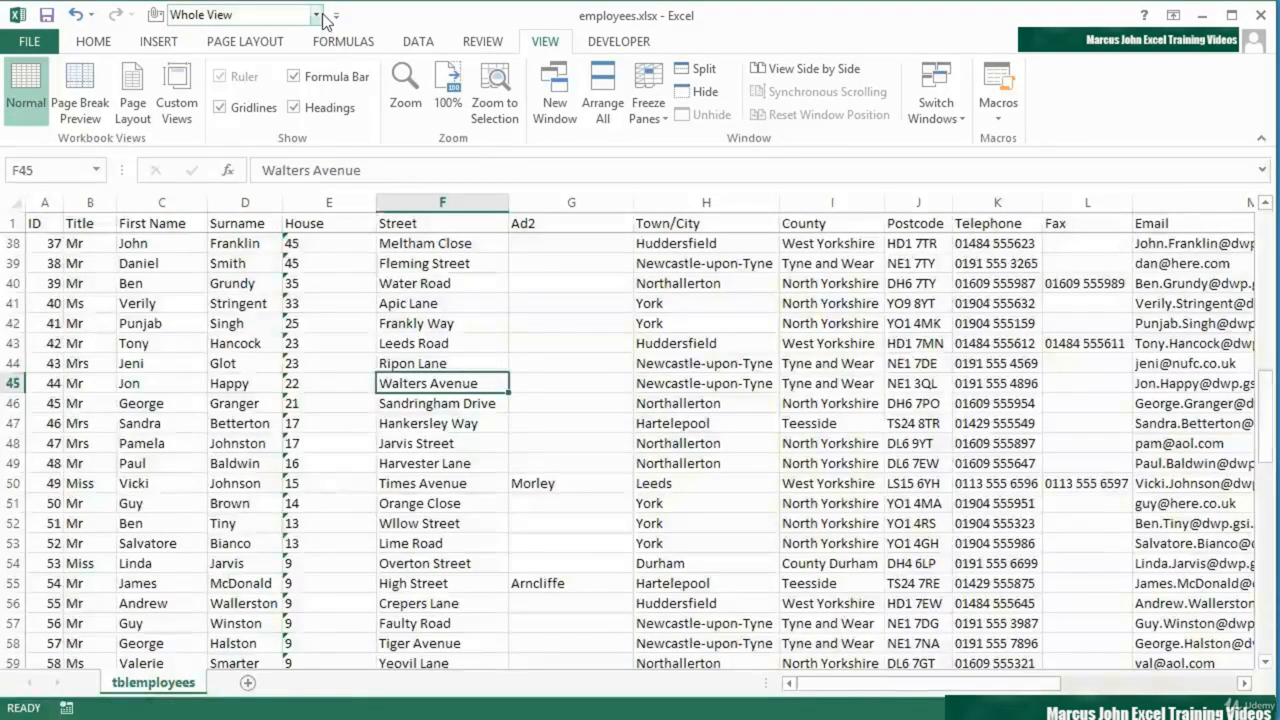